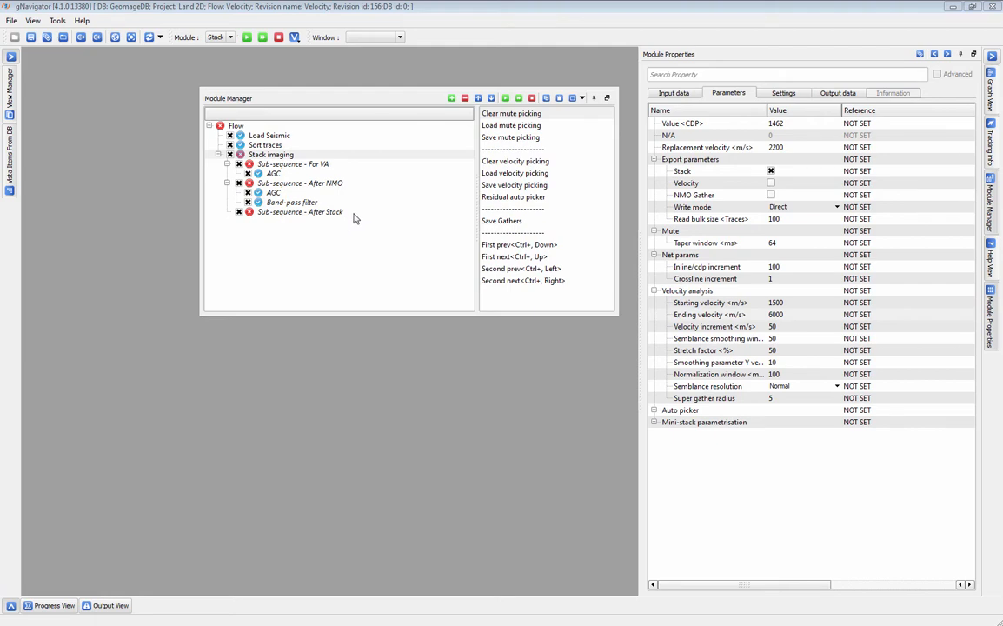
- Set the inline/CDP increment of the Stack imaging module's net parameters to 50
click(255, 136)
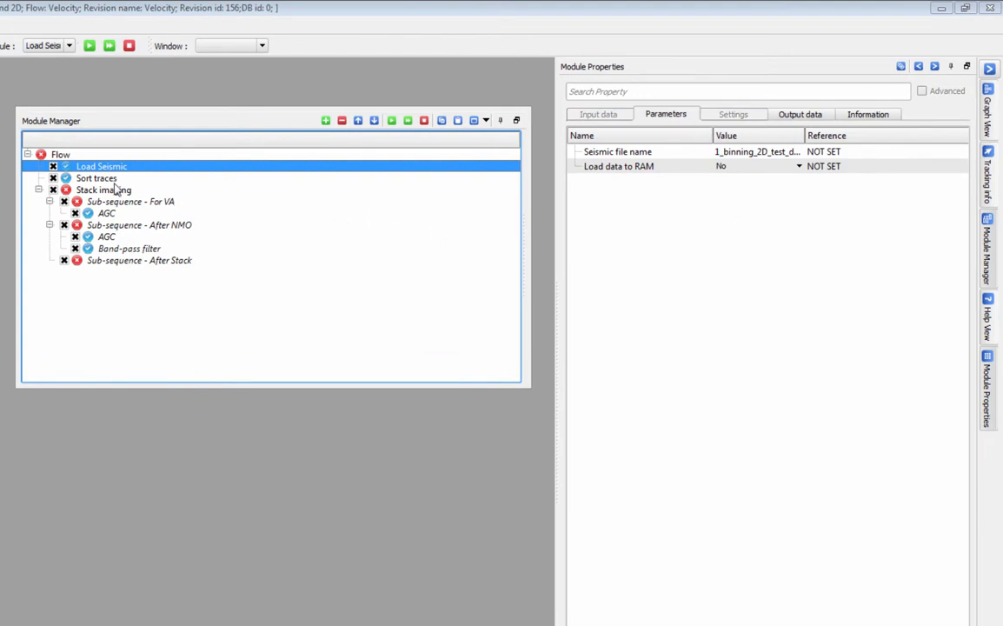
click(80, 177)
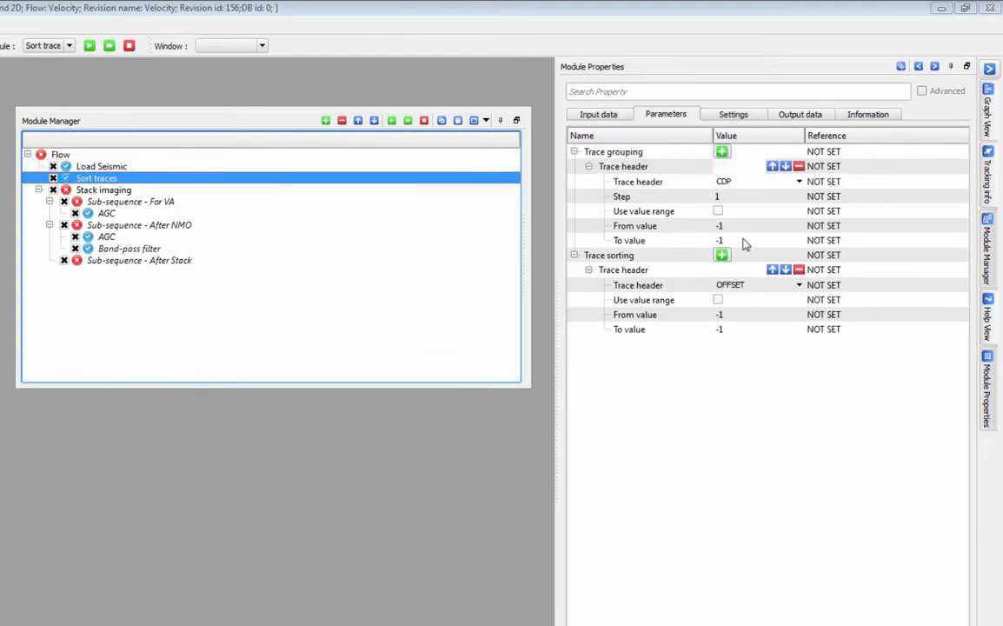
click(101, 189)
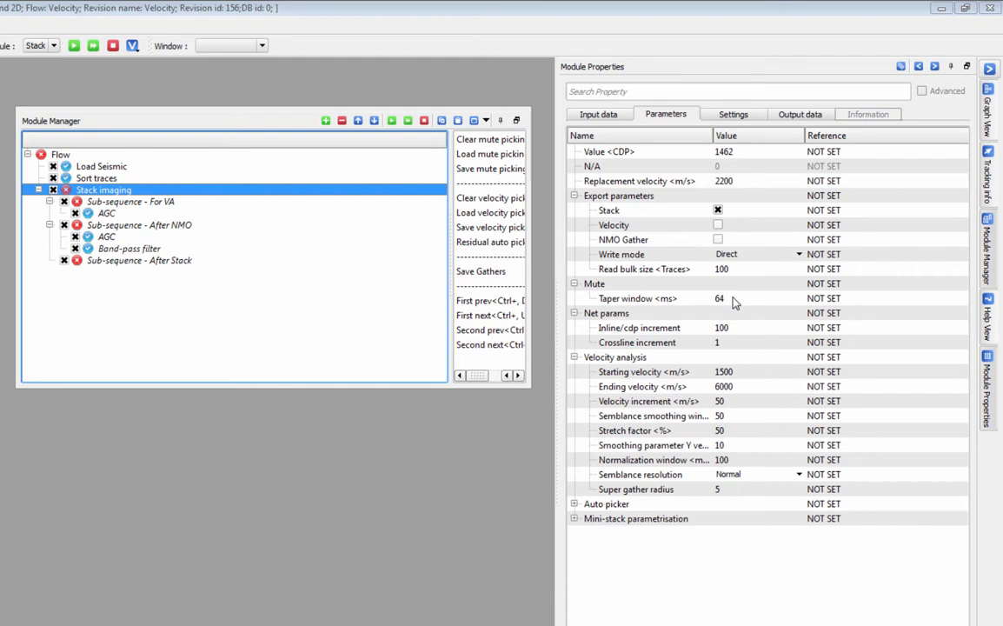
click(678, 329)
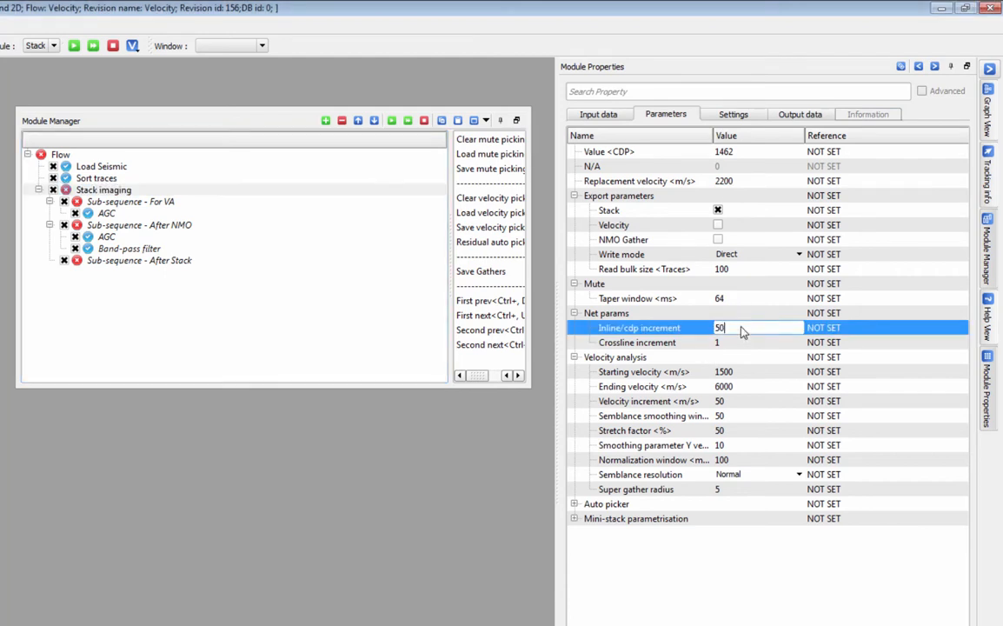
key(Return)
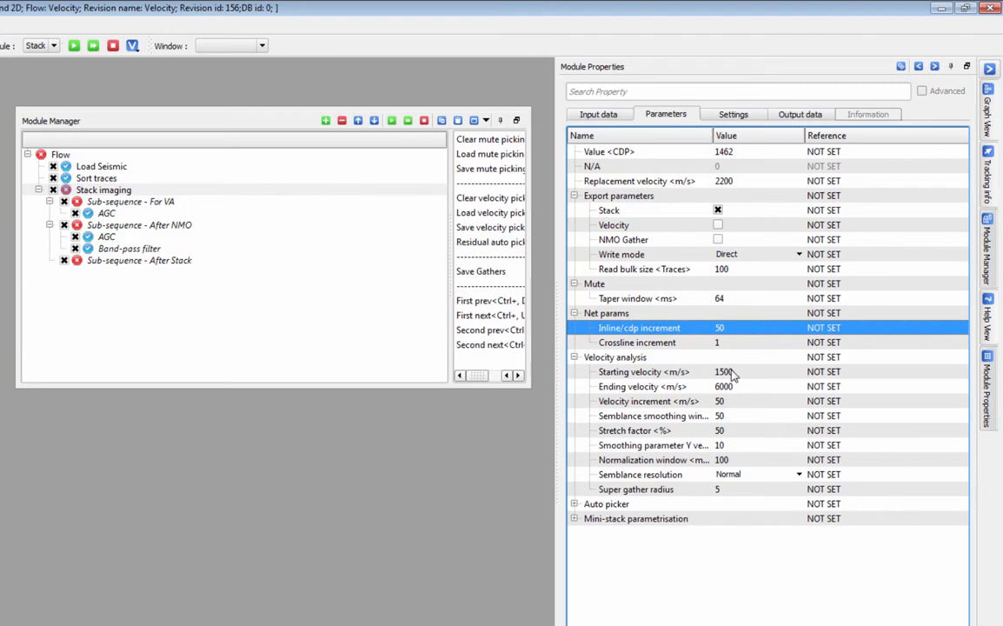
- Run the Stack imaging module with its views displayed, and dock the Output gather as a tab with the Input gather
click(91, 191)
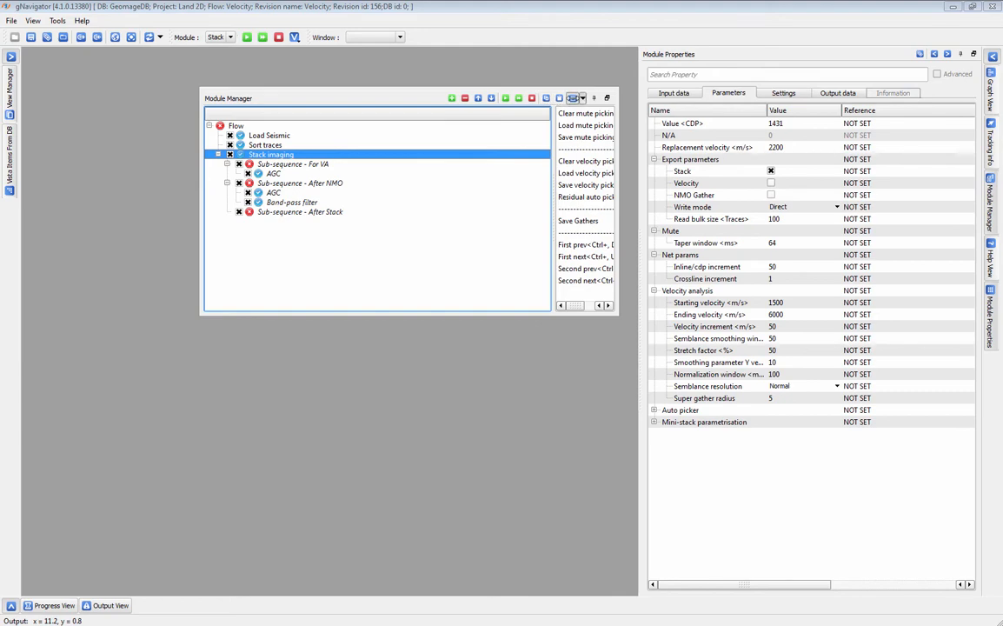
click(572, 99)
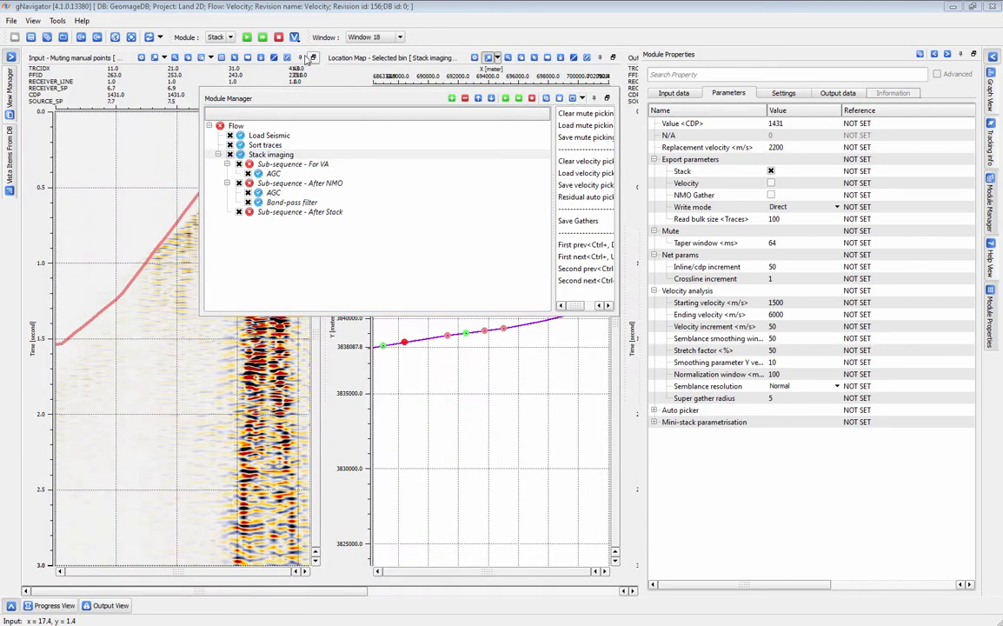
click(132, 37)
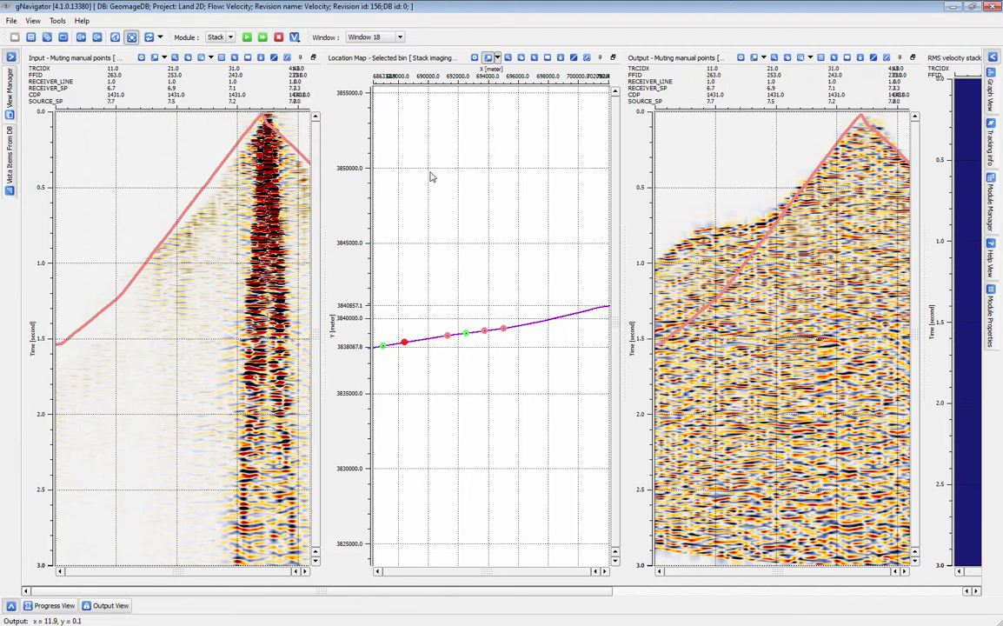
drag(430, 172, 188, 181)
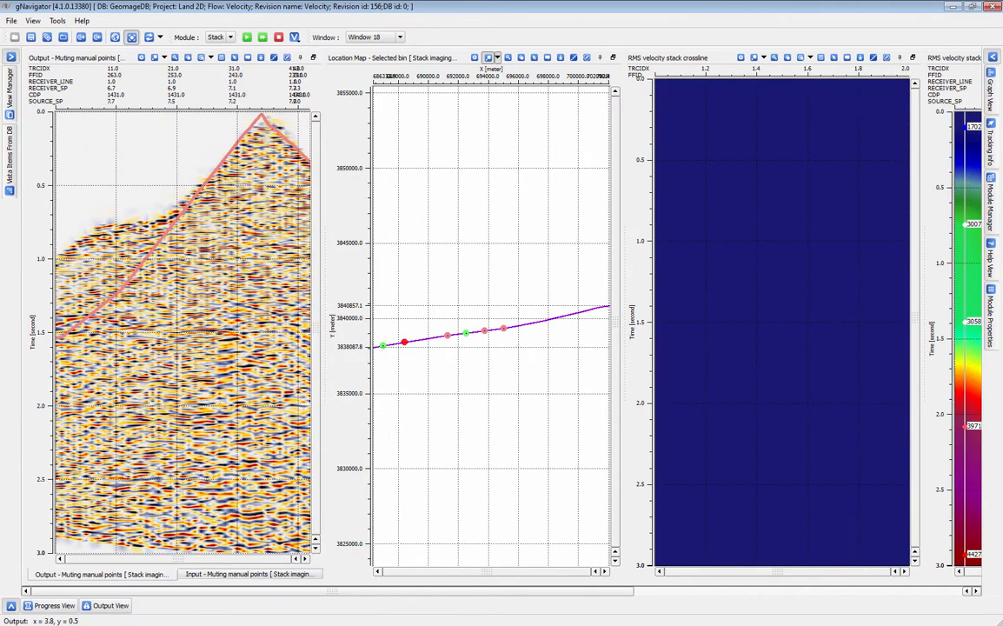
- Remove the Stack Crossline and RMS velocity stack crossline views from Window 18
click(11, 88)
click(75, 155)
click(77, 54)
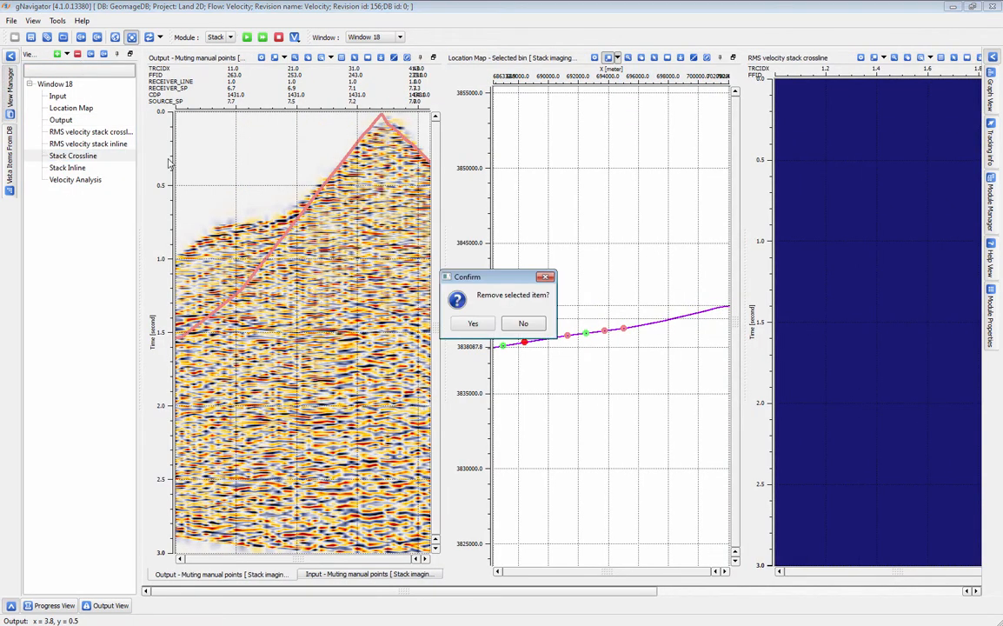
click(473, 323)
click(77, 54)
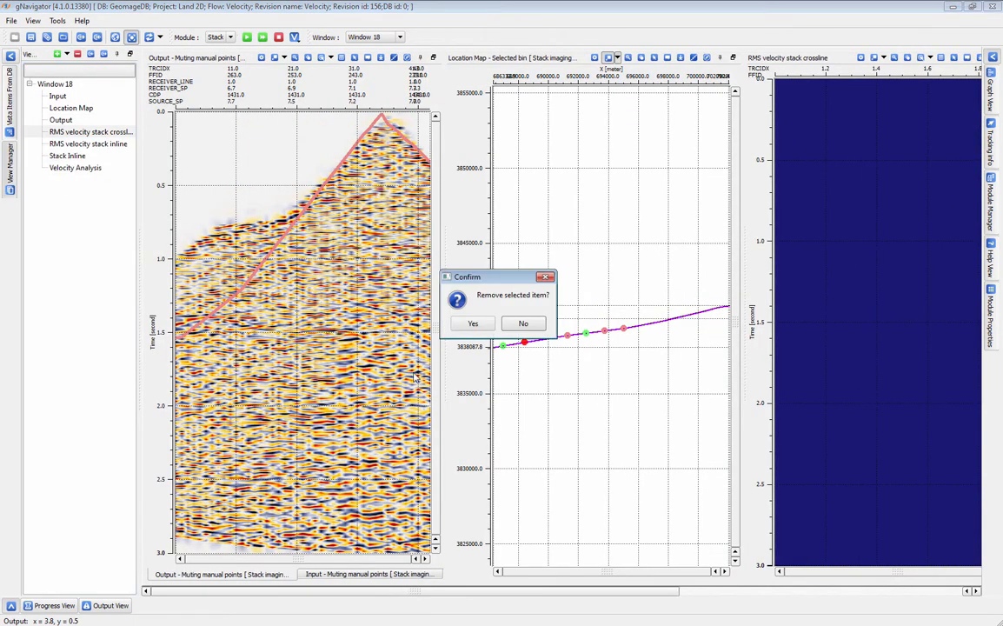
click(473, 323)
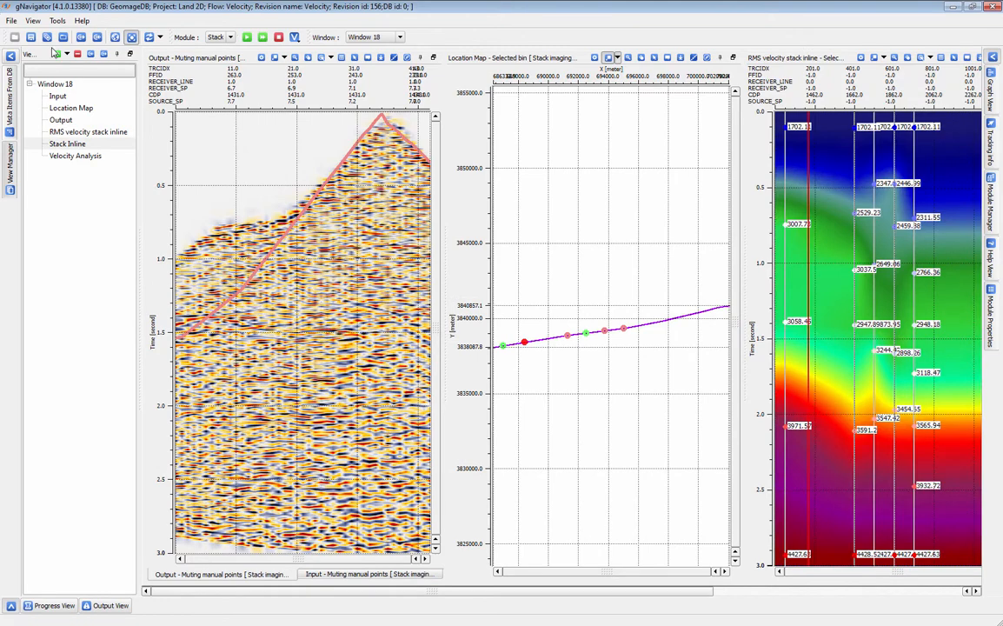
click(12, 56)
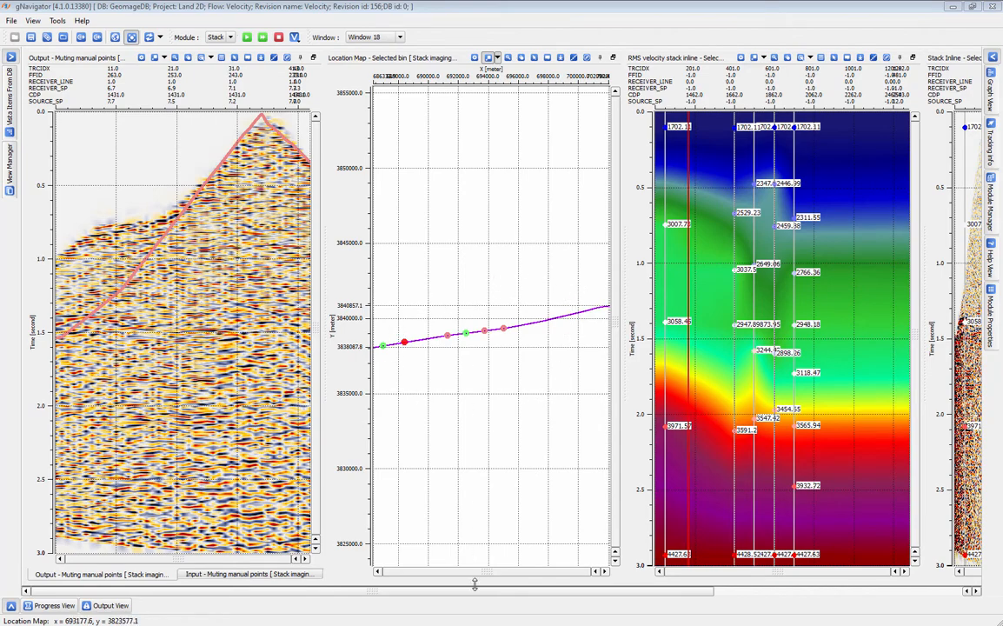
- Dock the RMS velocity stack inline and Stack Inline views as tabs above the location map, and enlarge the tabbed pane
drag(470, 597, 615, 591)
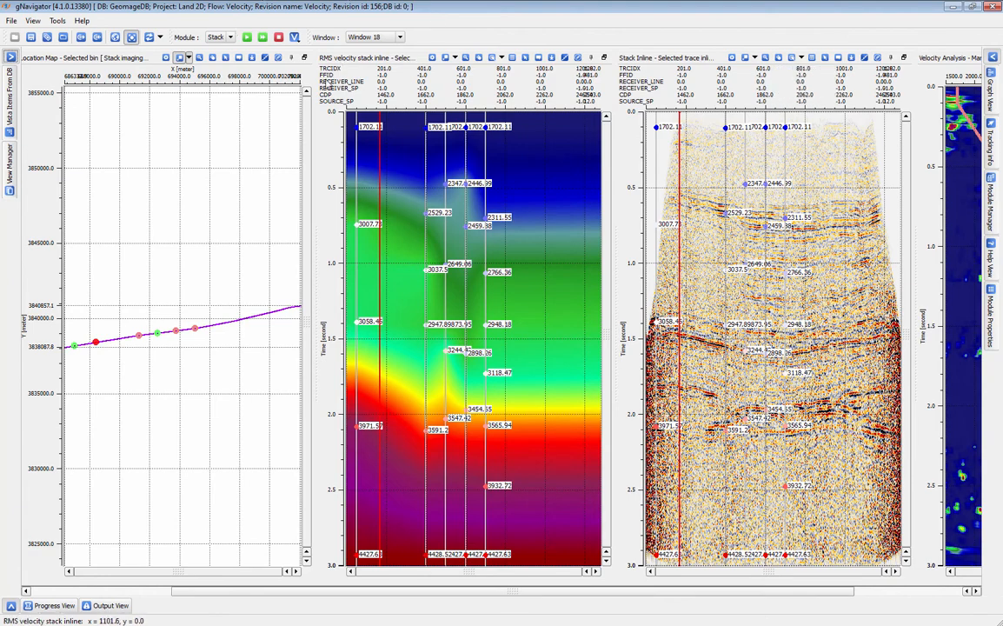
drag(326, 81, 242, 120)
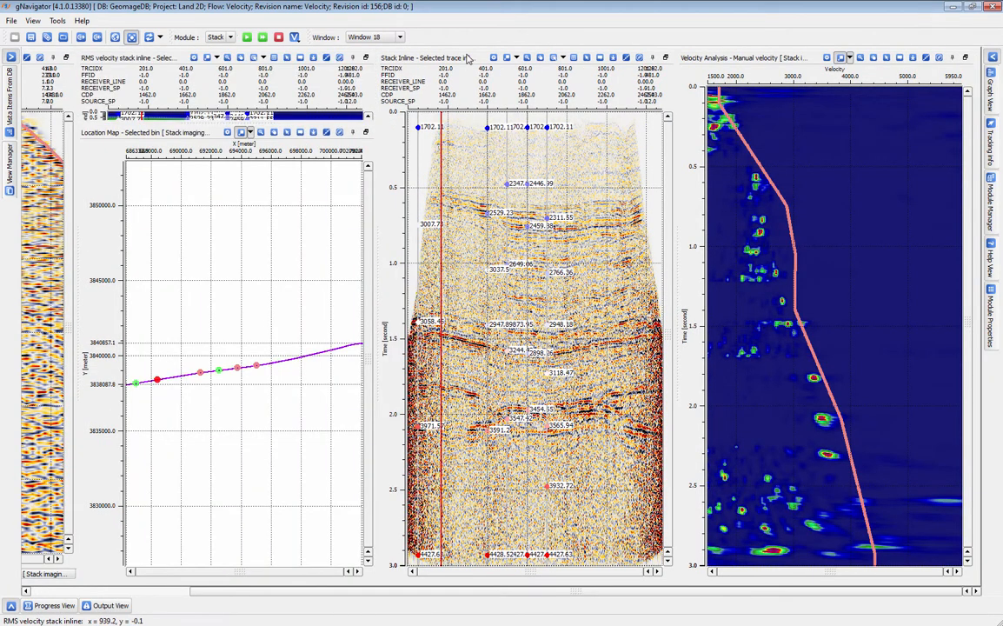
drag(450, 58, 288, 107)
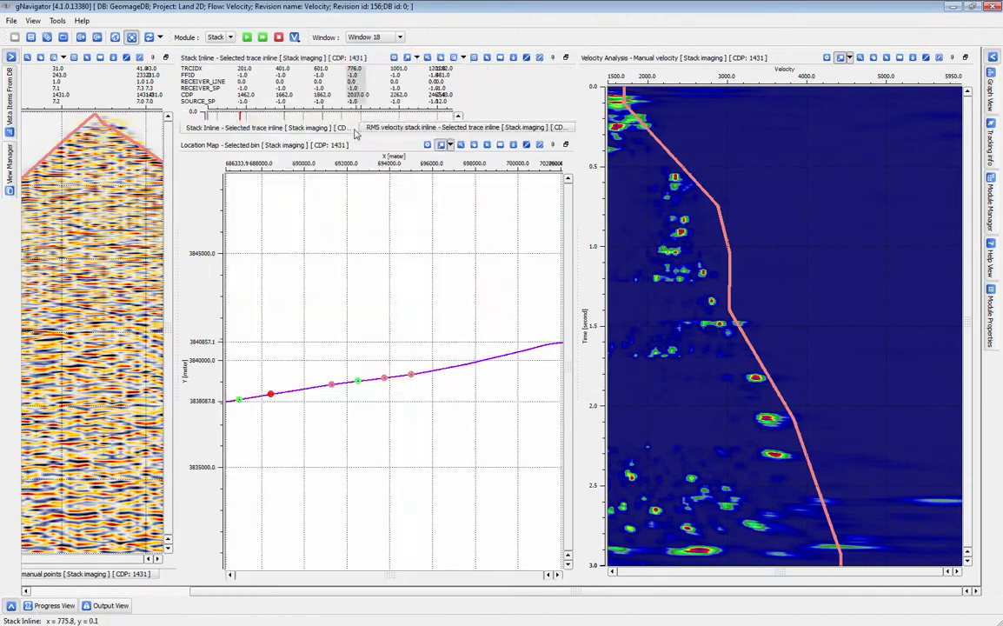
drag(368, 133, 368, 304)
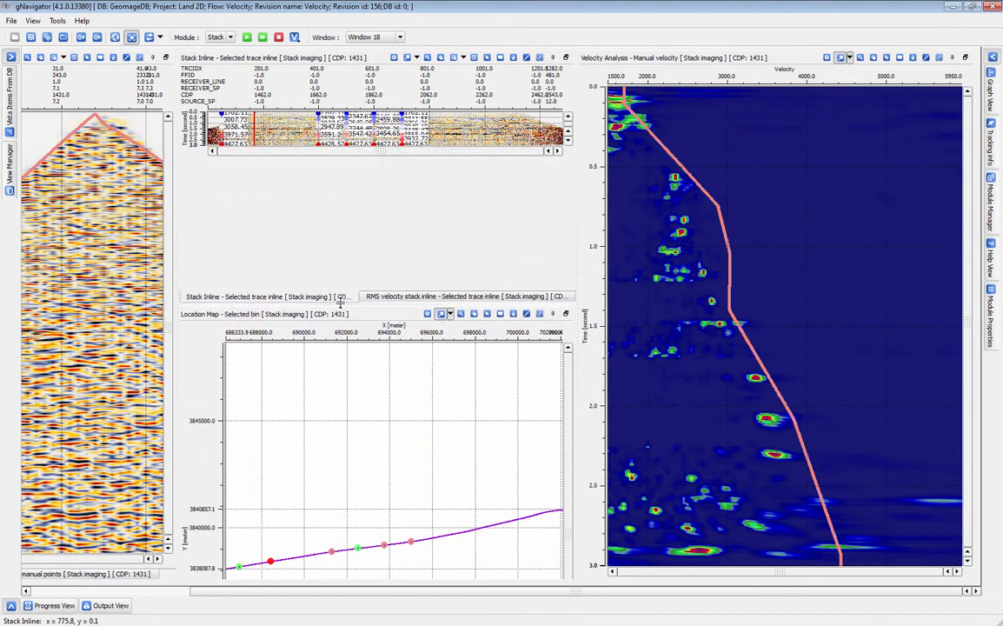
- Place the Velocity Analysis view between the muting gathers and the inline sections, and narrow it
drag(705, 63, 426, 143)
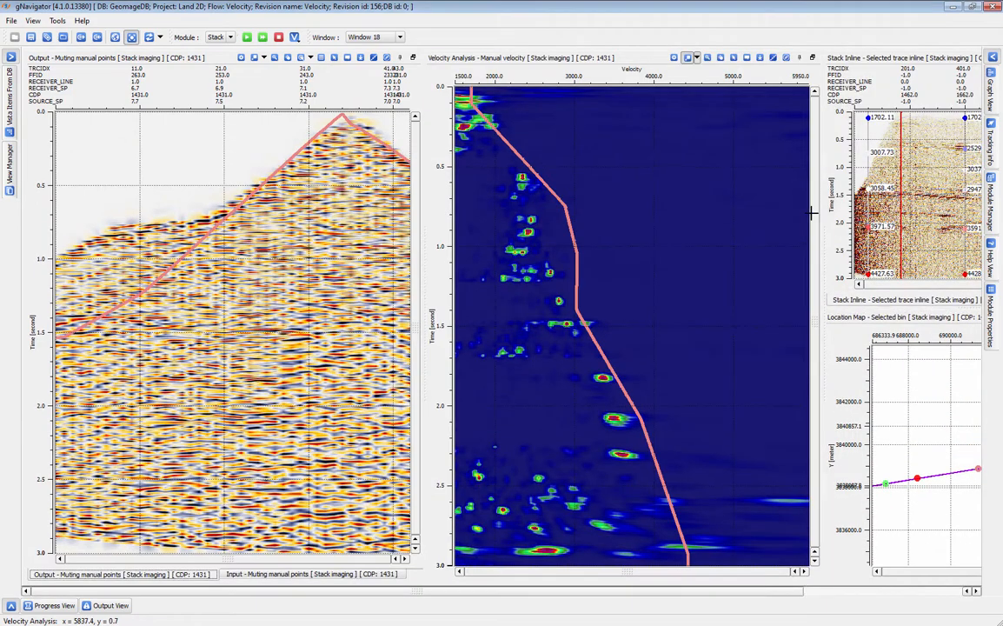
drag(820, 208, 689, 209)
drag(338, 590, 481, 598)
- Jump to CDP 1512 from the location map, CDP 2256 from the RMS velocity section and CDP 1607 from the inline stack
click(700, 475)
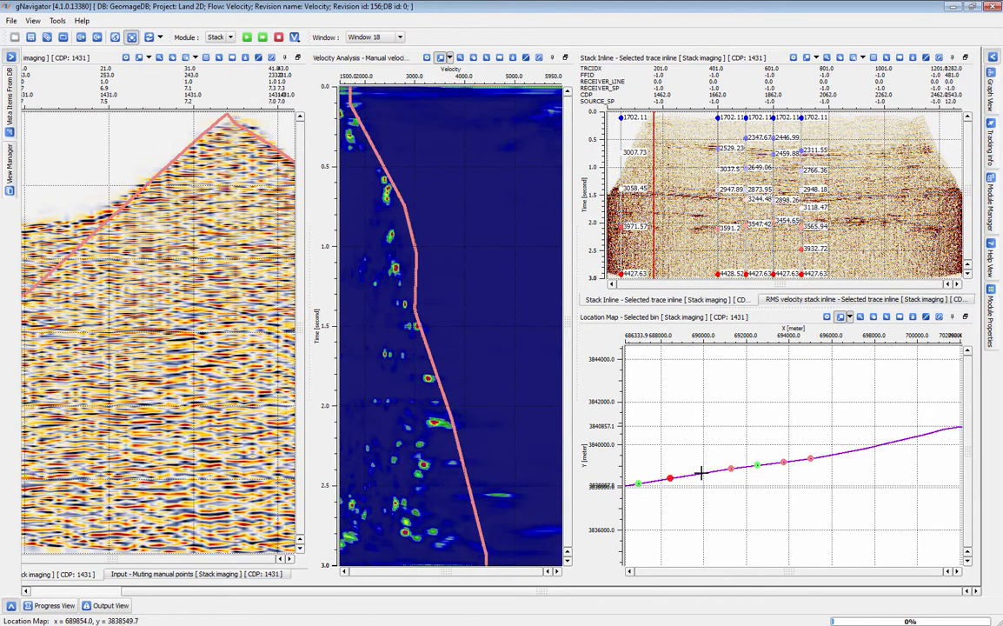
click(859, 299)
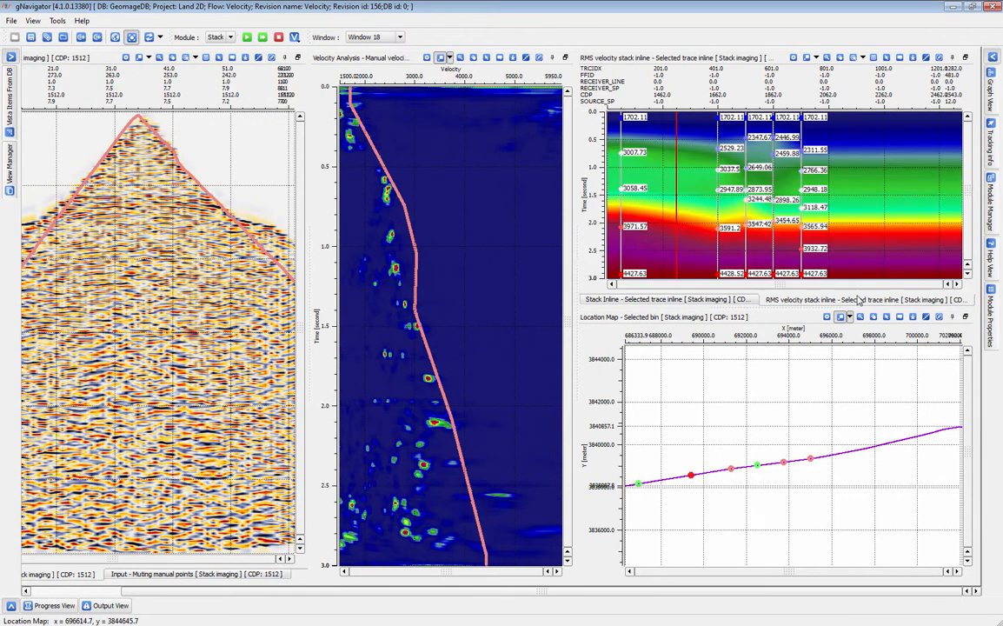
click(882, 152)
click(691, 300)
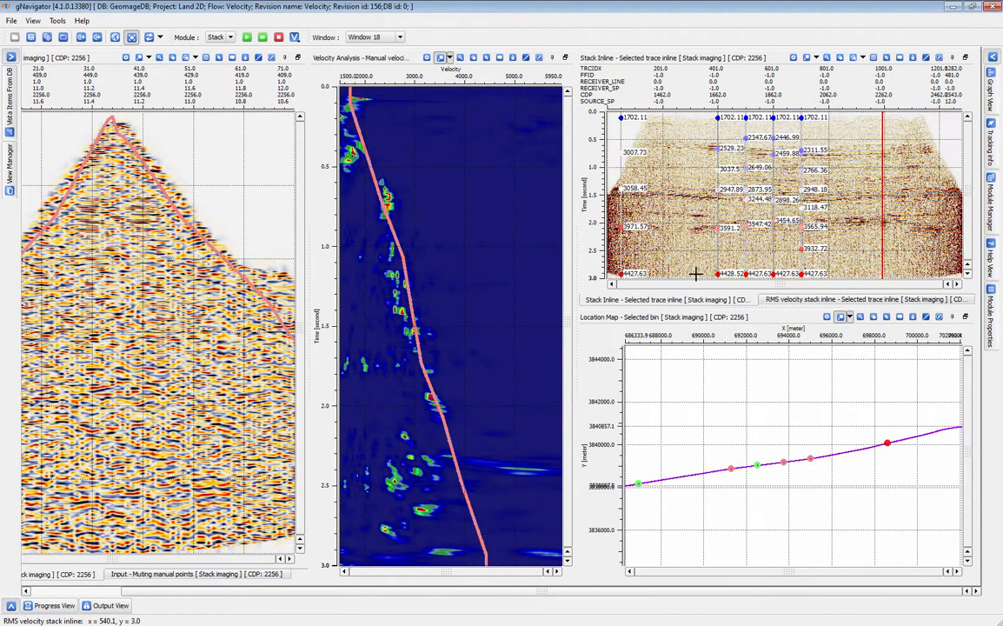
click(704, 200)
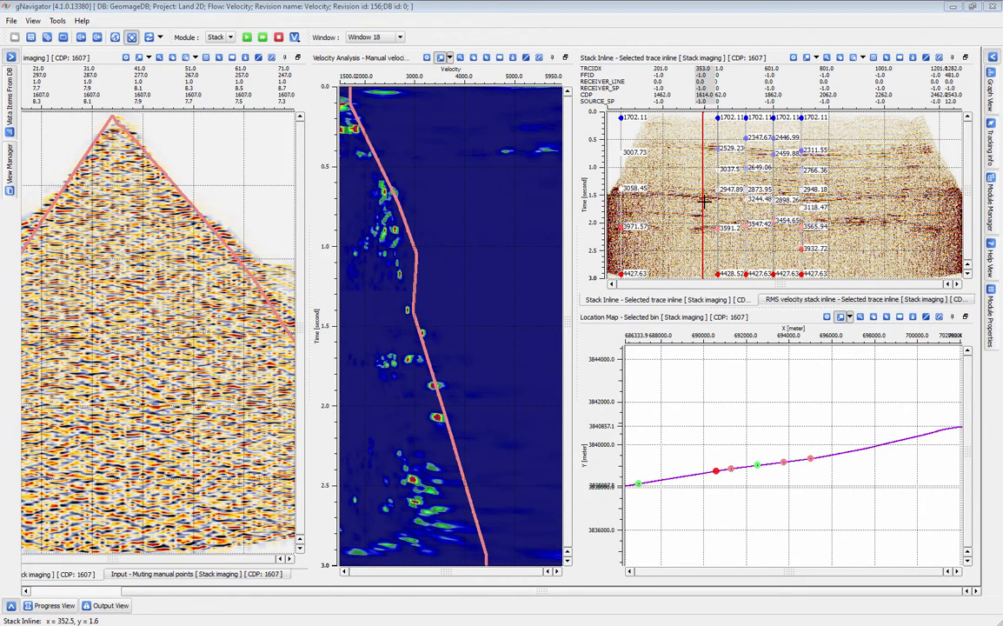
- Widen the Stack imaging command list in the Module Manager and step through neighbouring analysis locations to CDP 1512
click(992, 209)
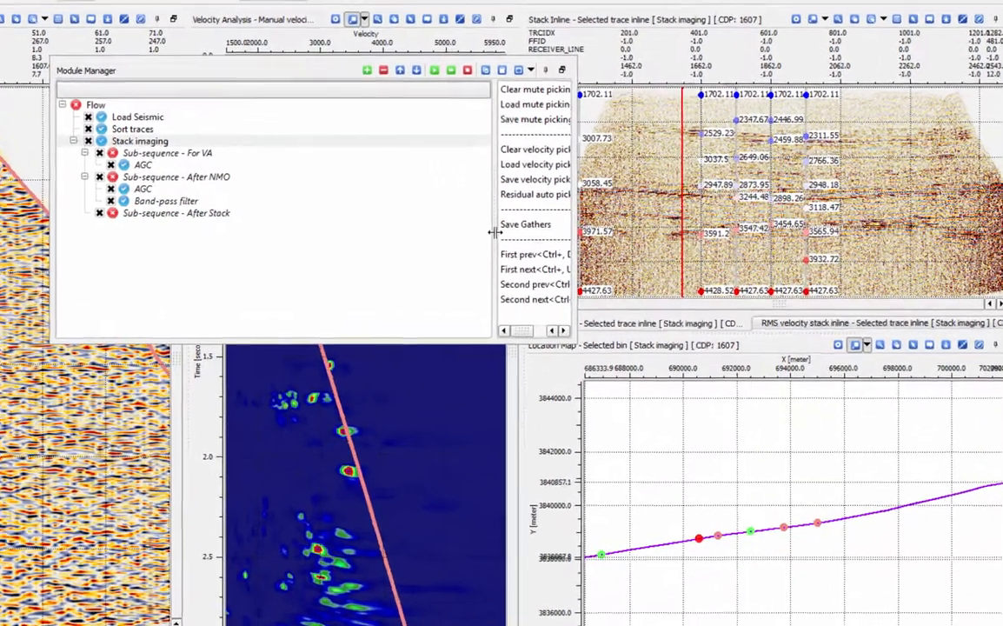
drag(494, 232, 361, 282)
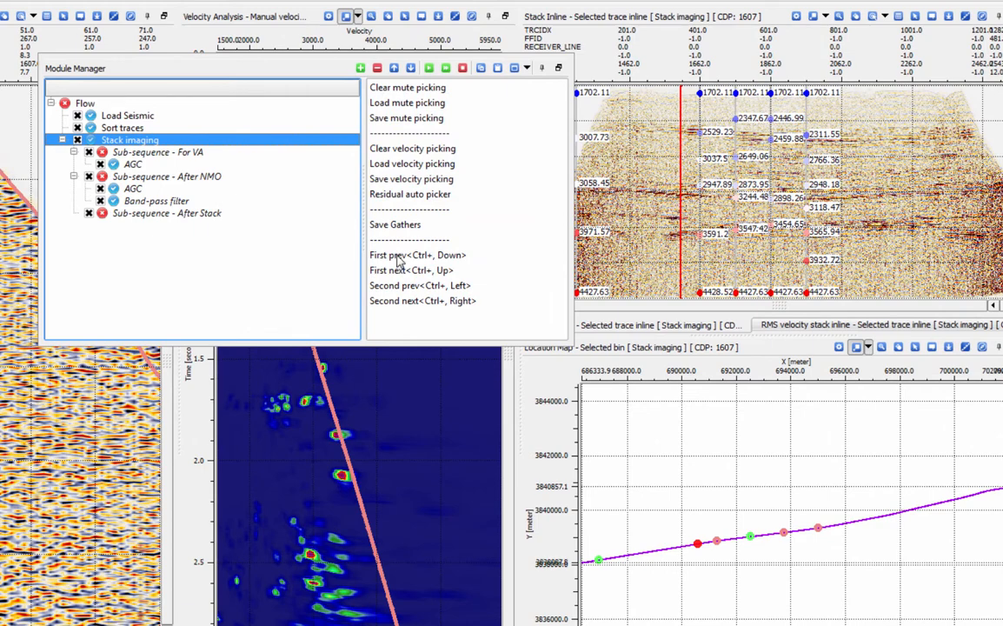
click(398, 257)
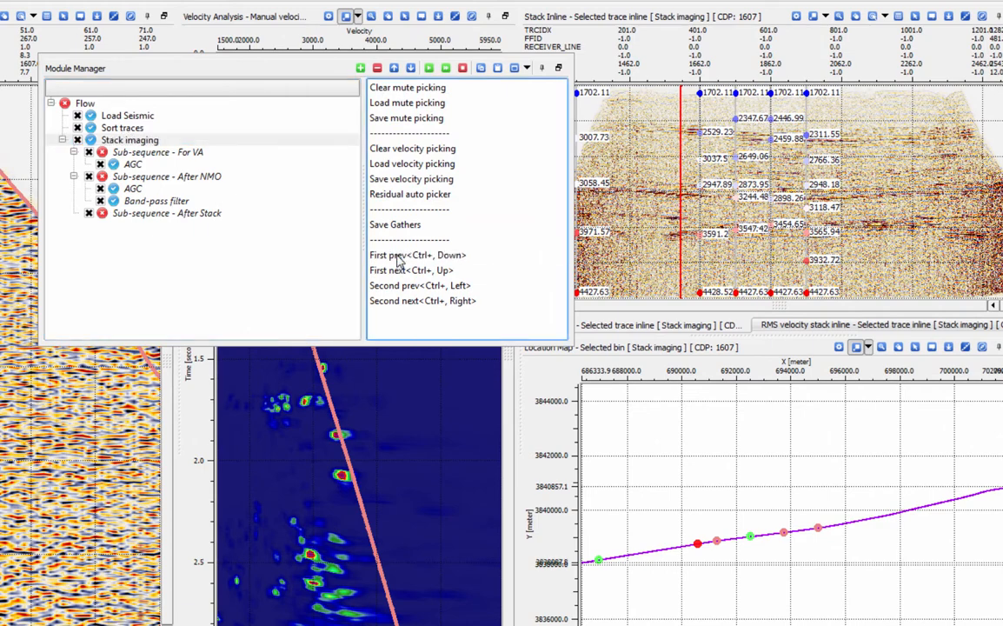
key(ctrl+Right)
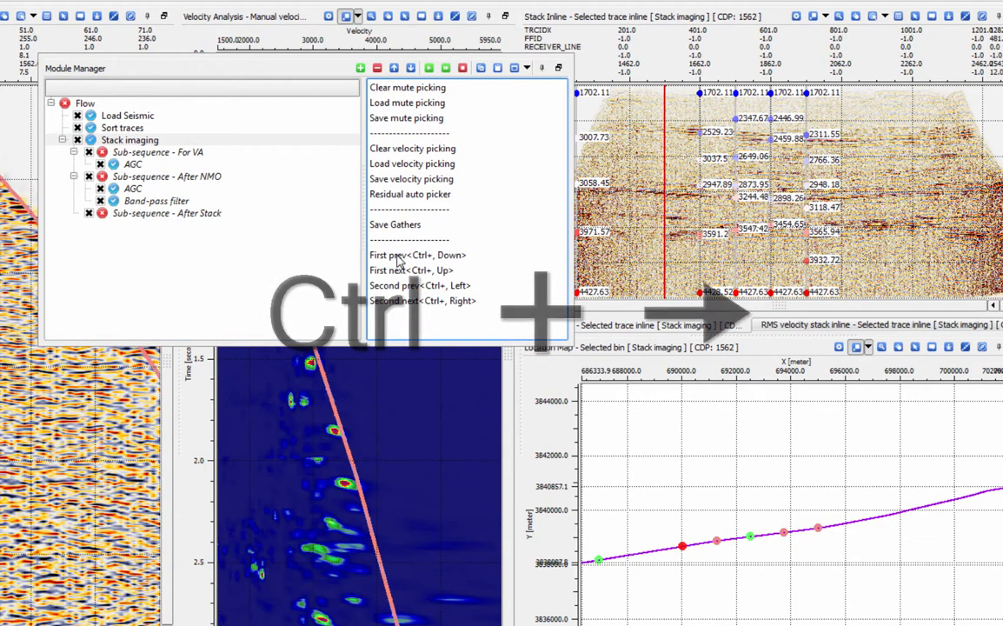
key(ctrl+Left)
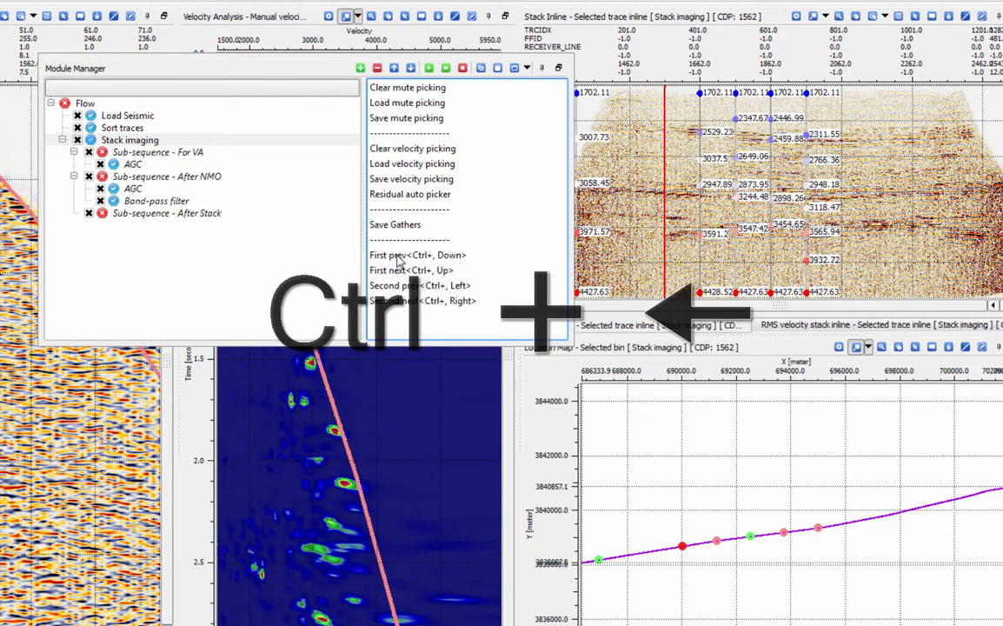
key(ctrl+Up)
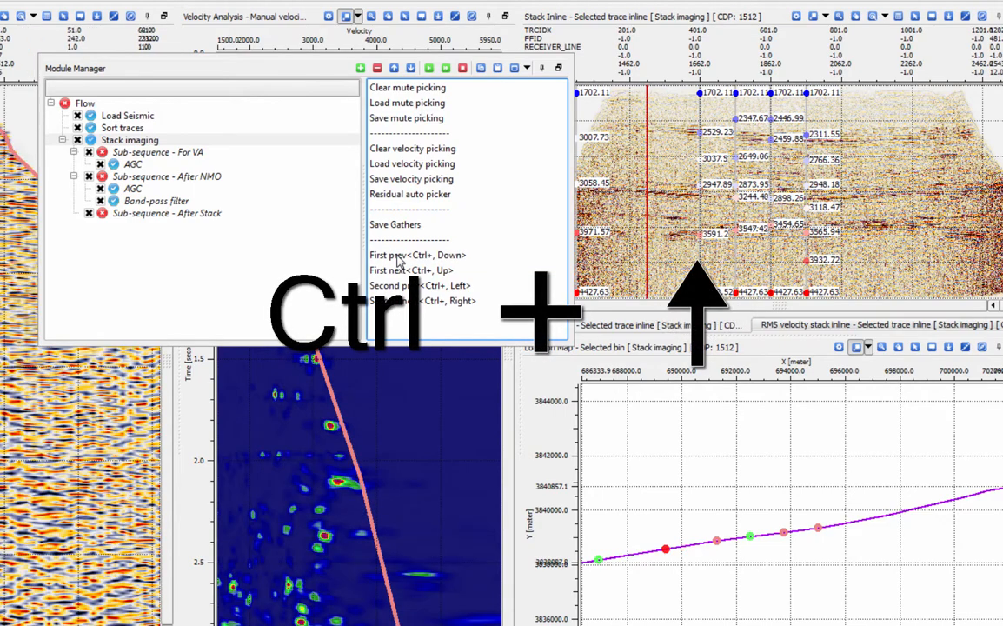
key(ctrl+Down)
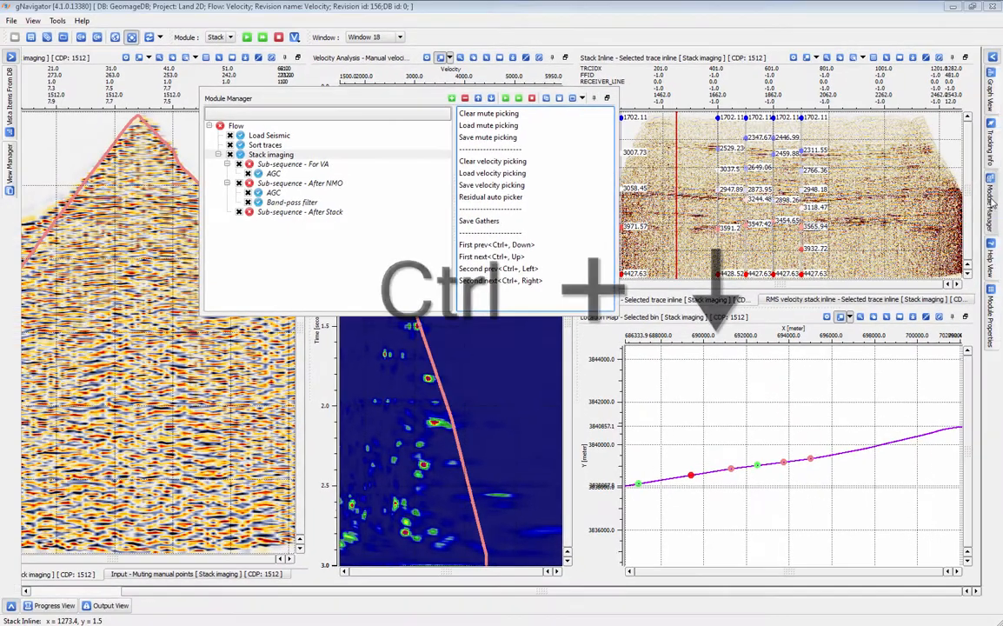
click(993, 204)
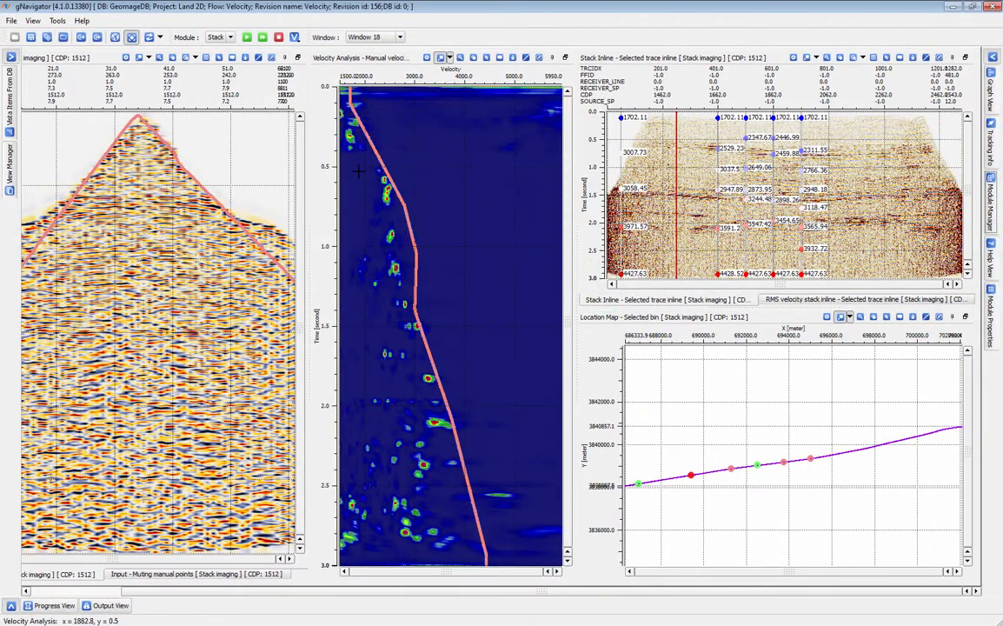
- At CDP 1512, add velocity picks of about 2409, 3294 and 2505 m/s, and move the 1.05 s pick to about 2648 m/s
click(384, 197)
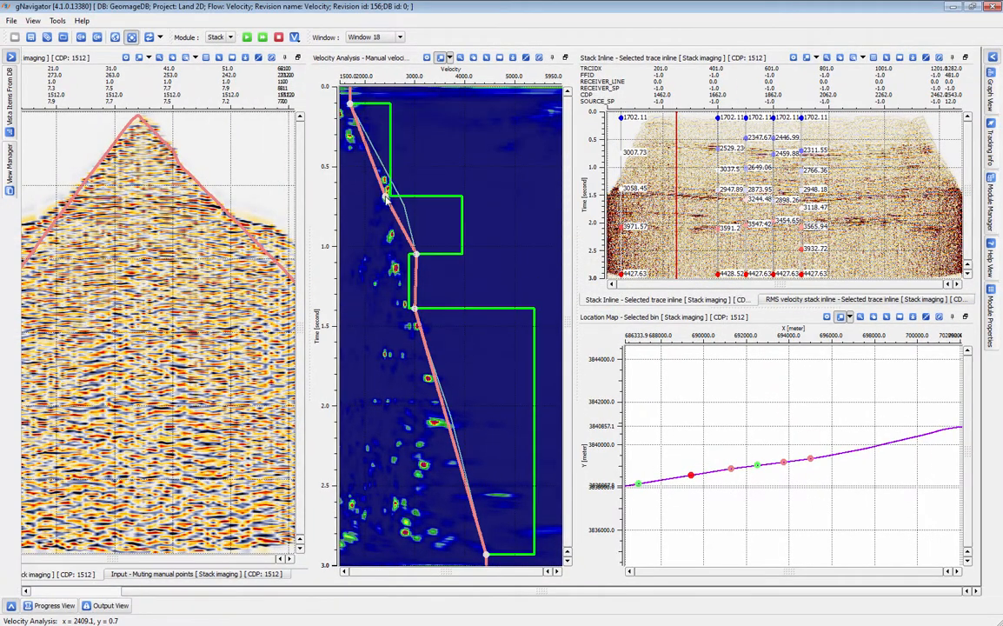
click(428, 375)
click(389, 239)
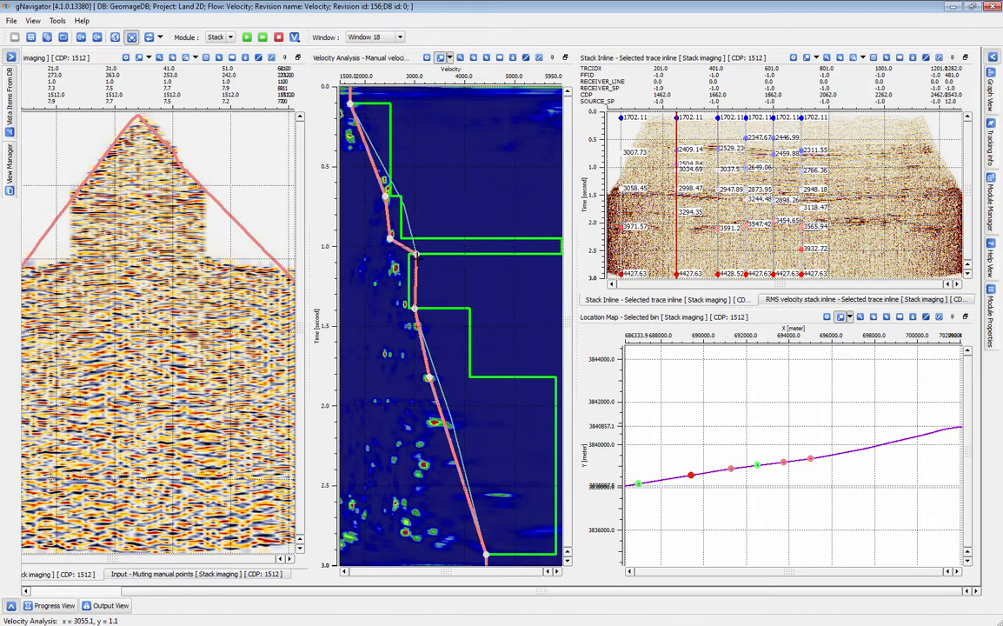
drag(414, 254, 396, 272)
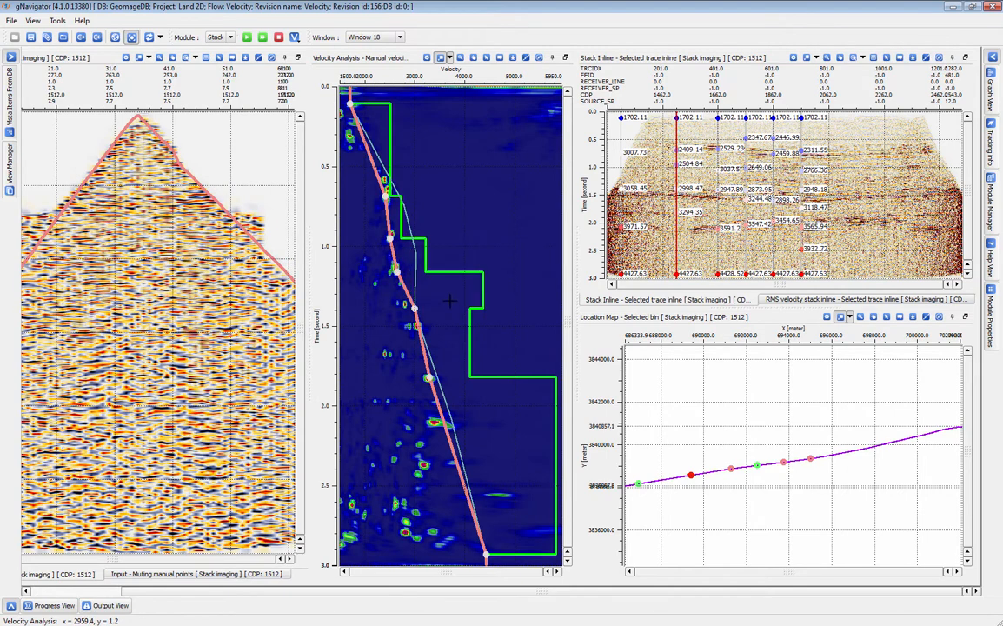
click(485, 353)
right_click(486, 352)
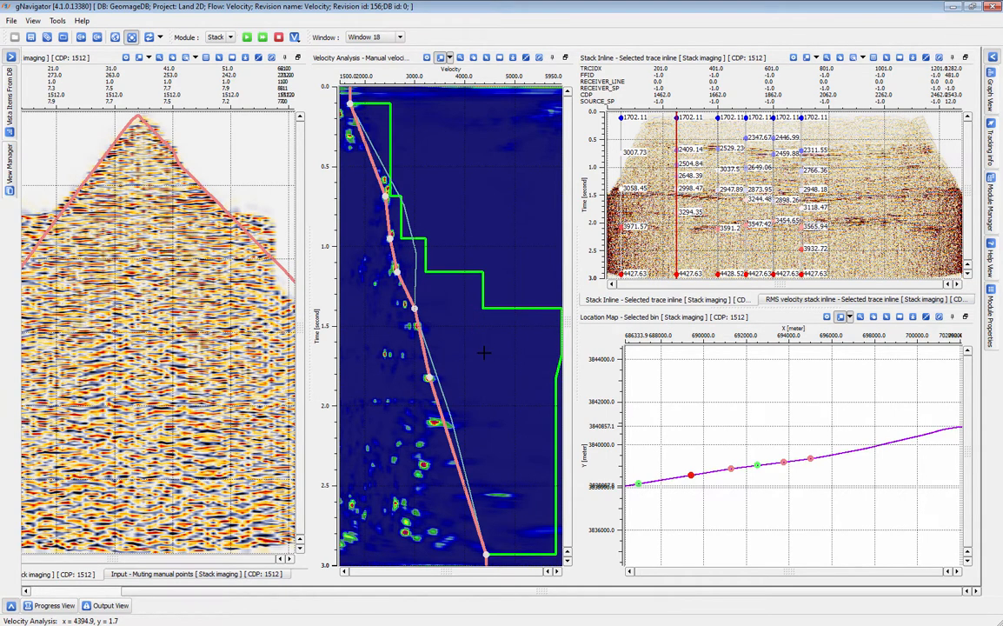
- Display the RMS velocity inline section to check the new picks at CDP 1512
click(791, 299)
click(396, 150)
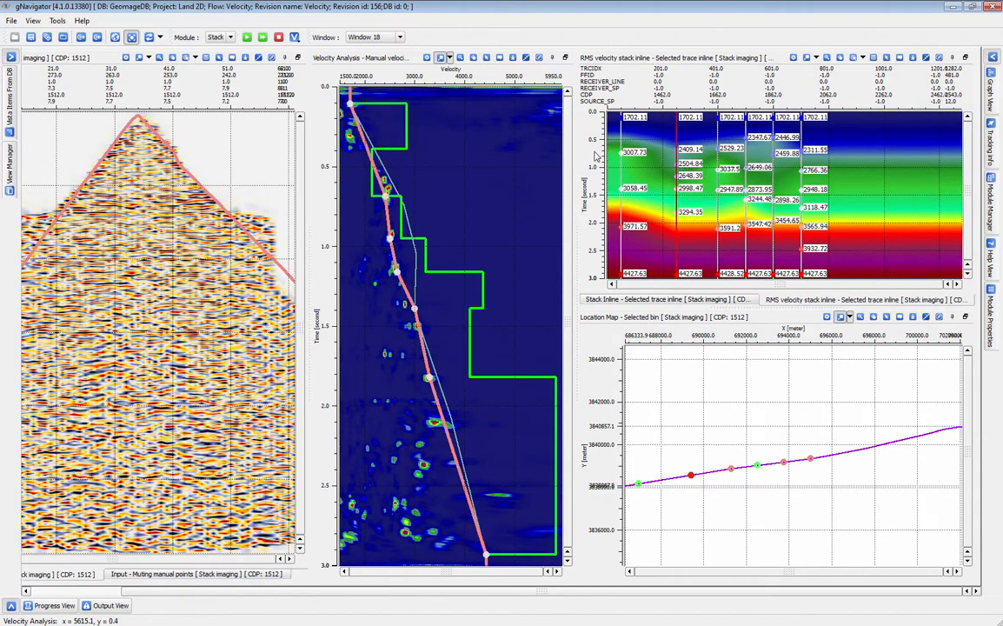
- Set the velocity analysis starting velocity to 1000 m/s and the ending velocity to 5500 m/s for the Stack imaging module
click(996, 323)
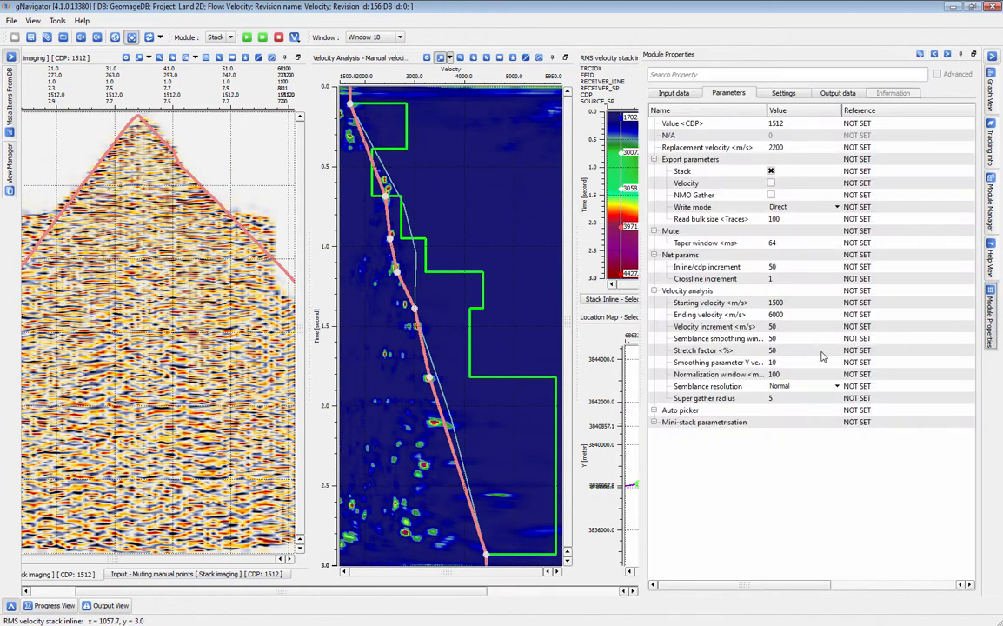
double_click(797, 303)
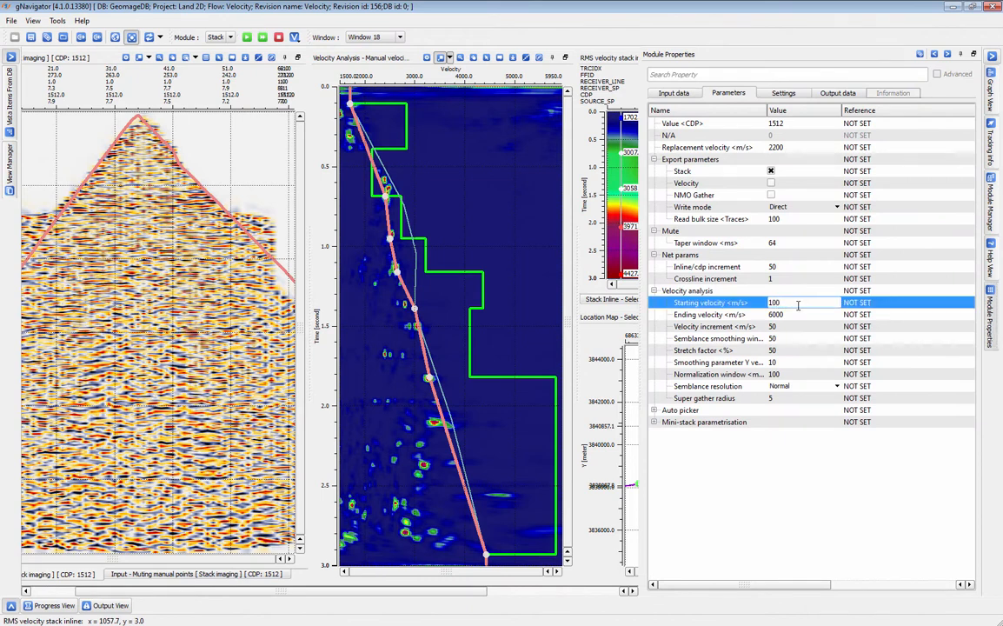
key(Tab)
text(550)
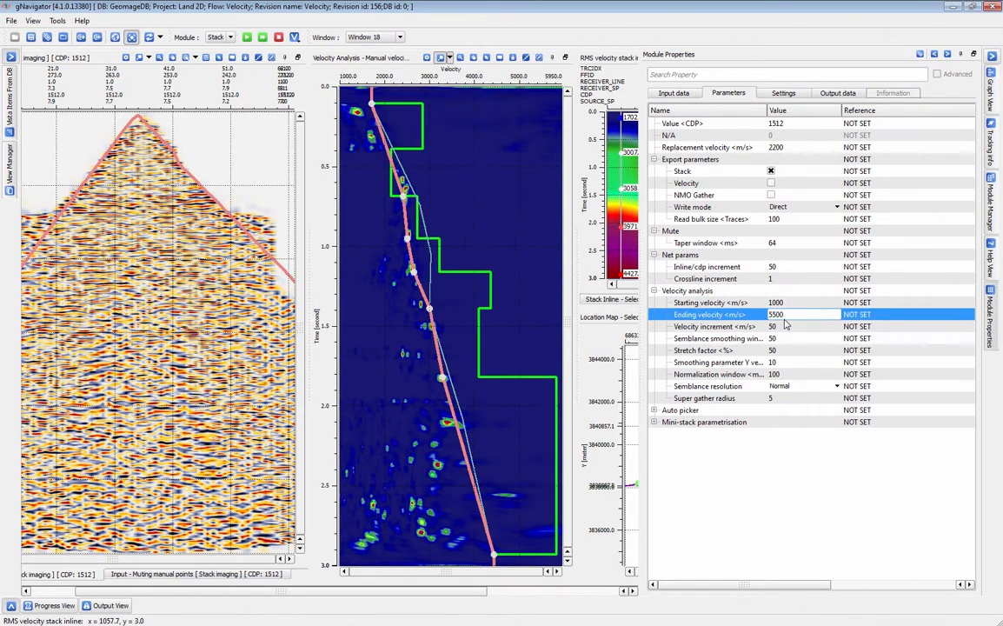
key(Return)
click(993, 57)
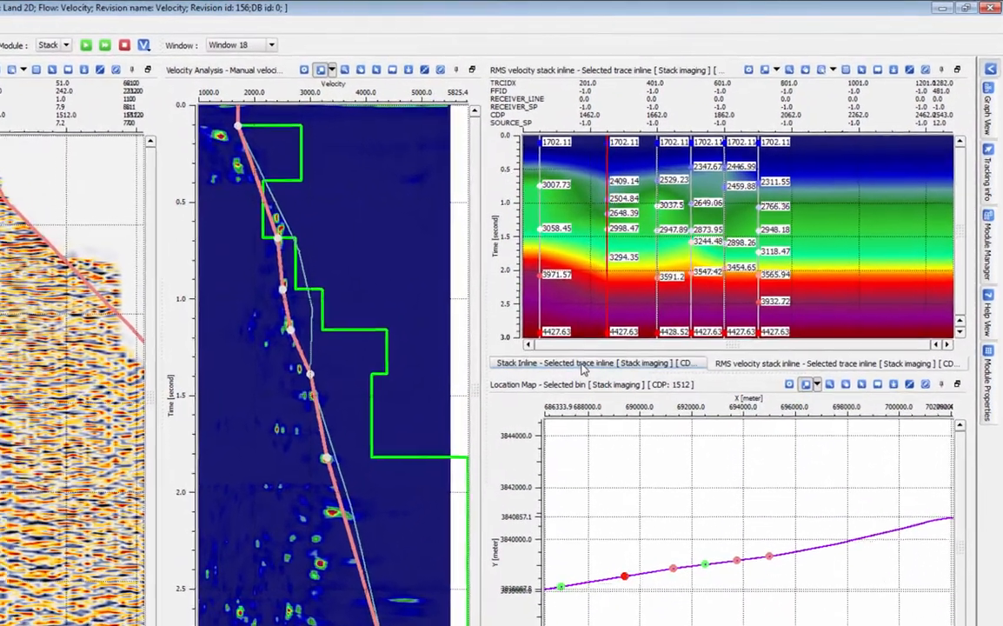
- Display the inline stack section enlarged around CDP 1512 and give it more height than the location map
click(658, 301)
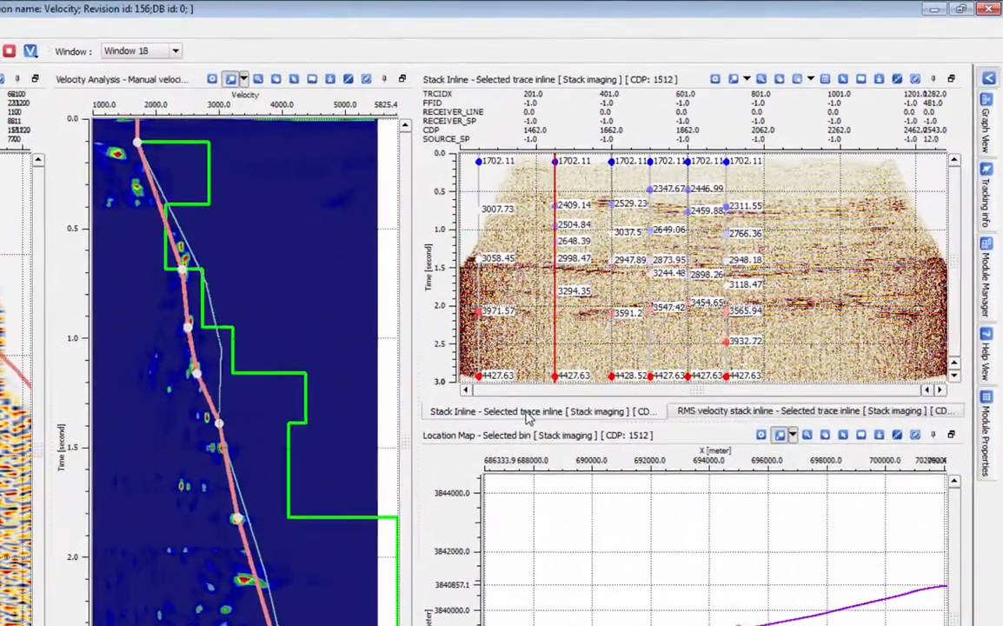
drag(489, 177, 547, 299)
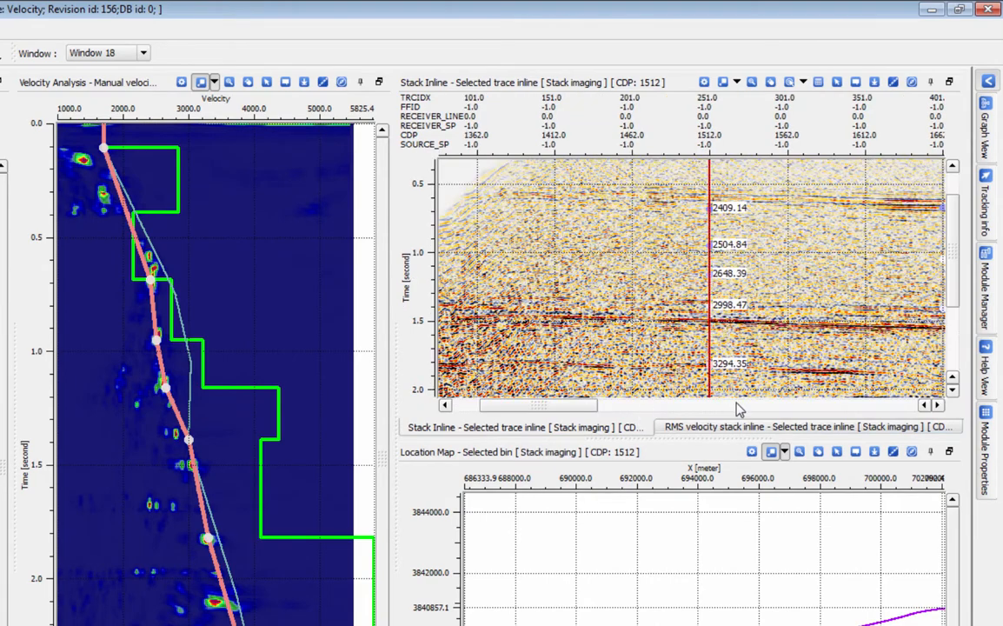
drag(737, 438, 743, 616)
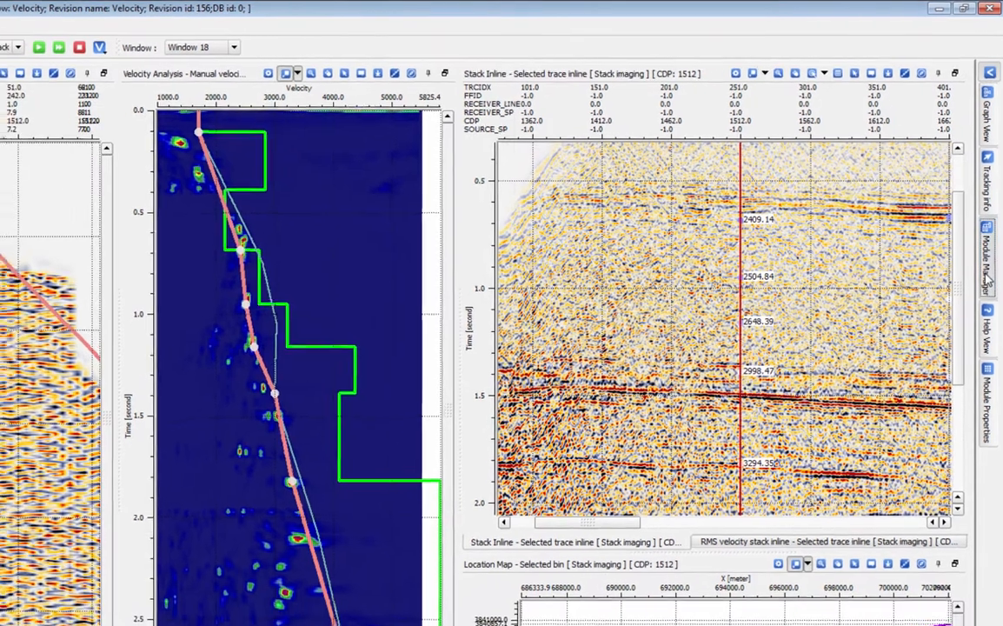
- Expand the Mini-stack parametrisation settings in the Stack imaging module's parameters
click(987, 280)
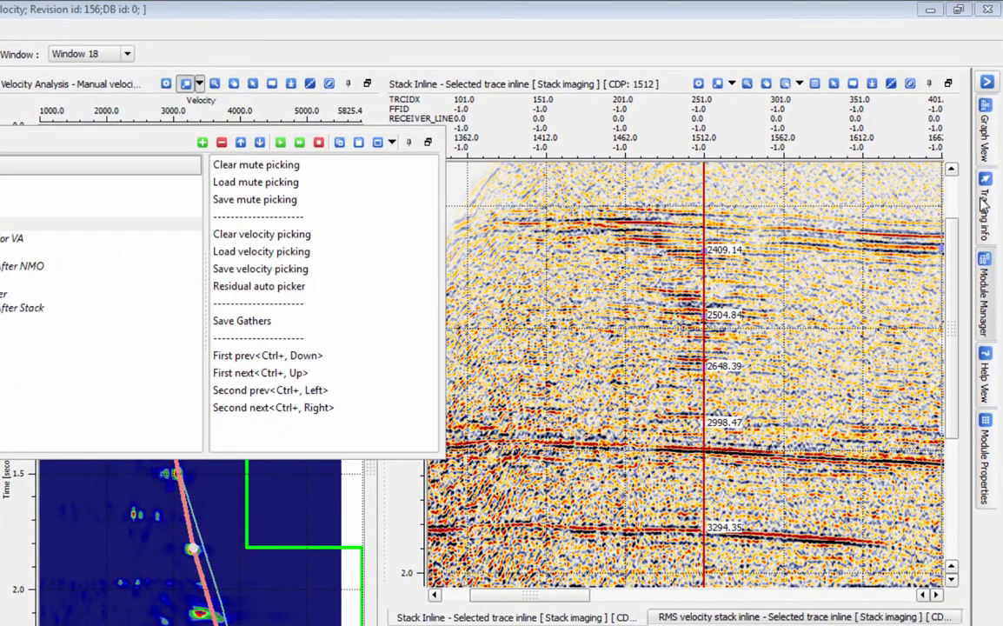
click(987, 483)
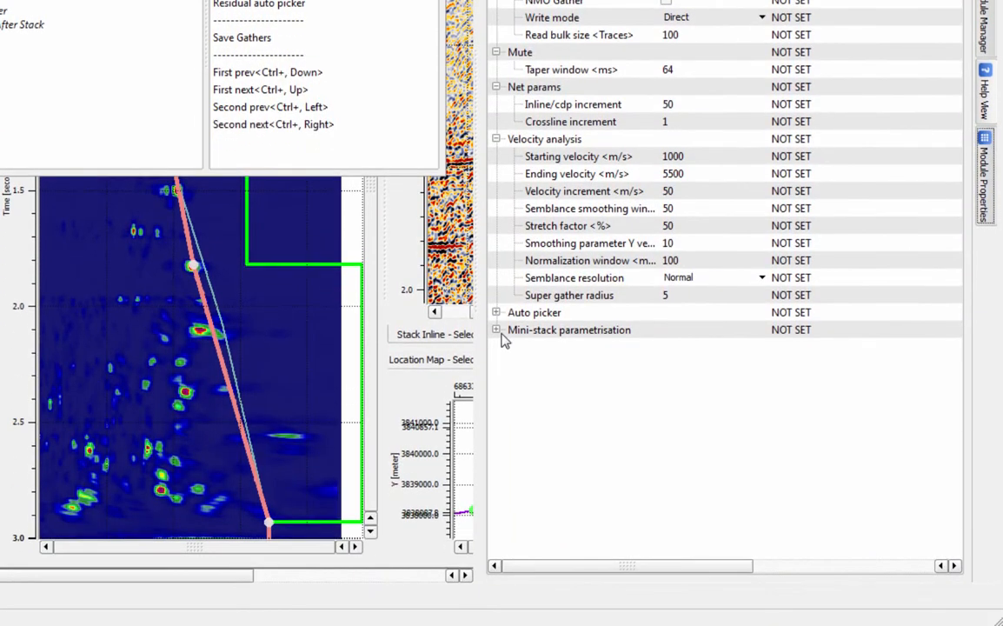
click(497, 330)
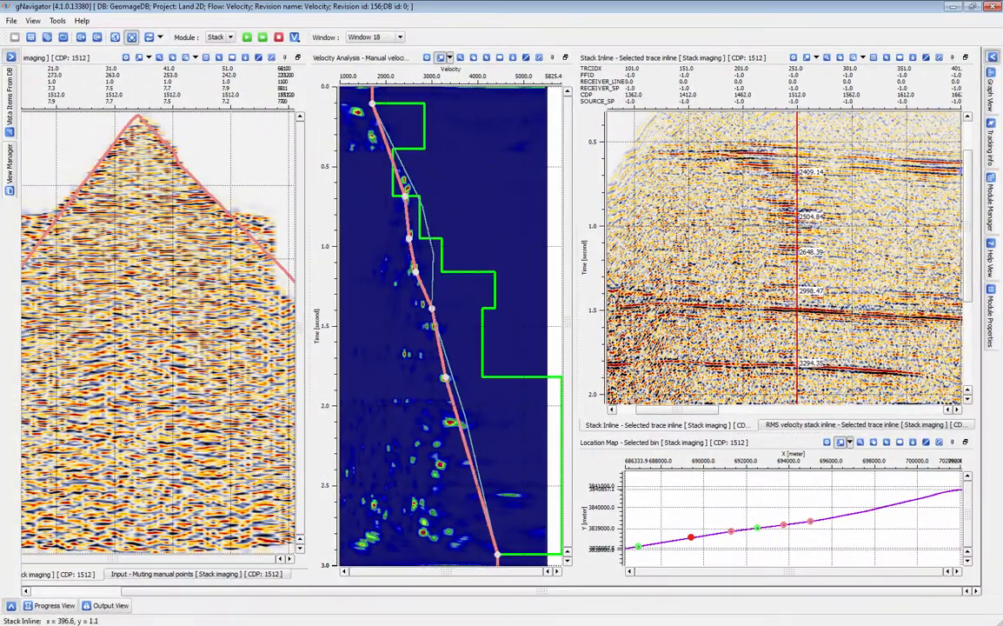
- Add a mini stacks view for the Stack imaging module and dock it together with the inline stack section
click(992, 210)
right_click(269, 154)
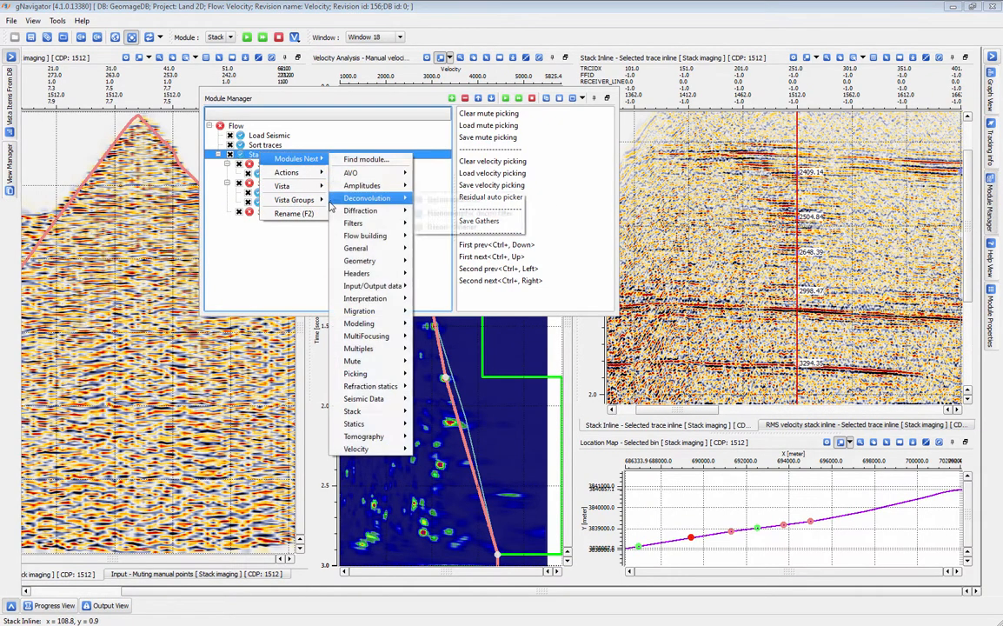
mouse_move(296, 200)
mouse_move(364, 225)
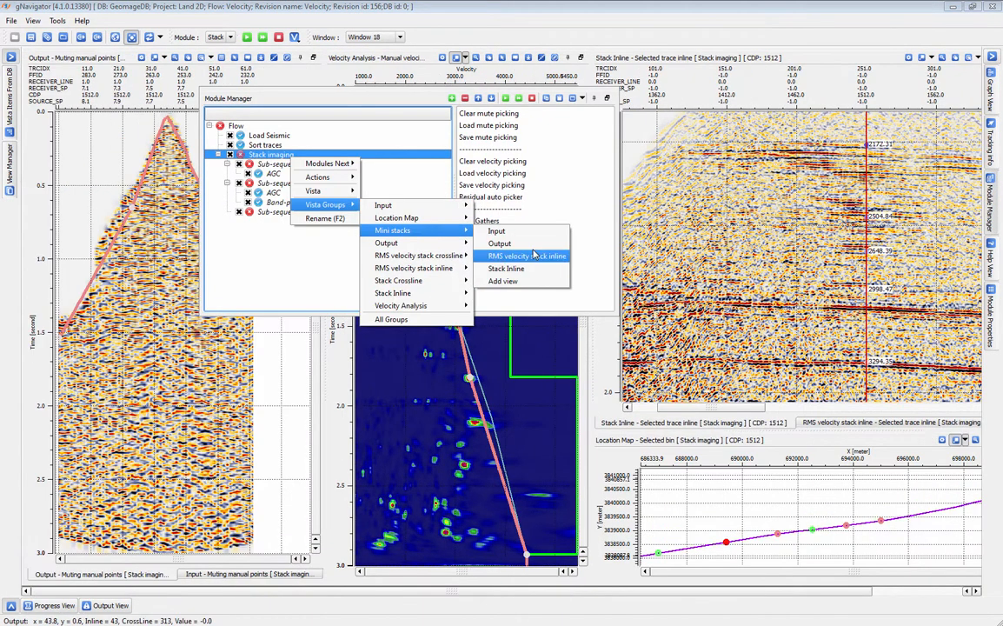
click(524, 284)
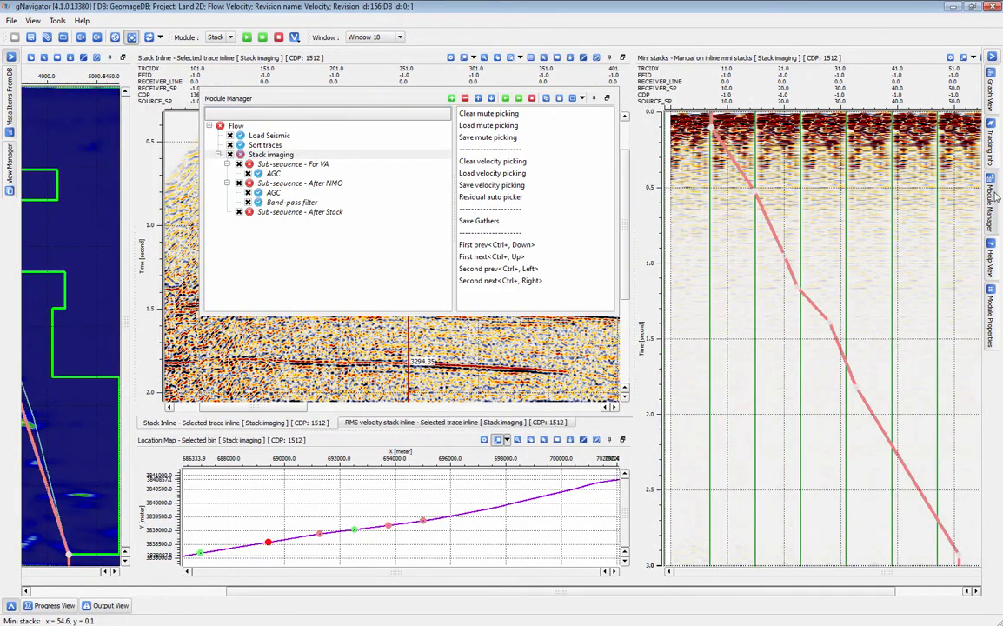
drag(745, 57, 642, 218)
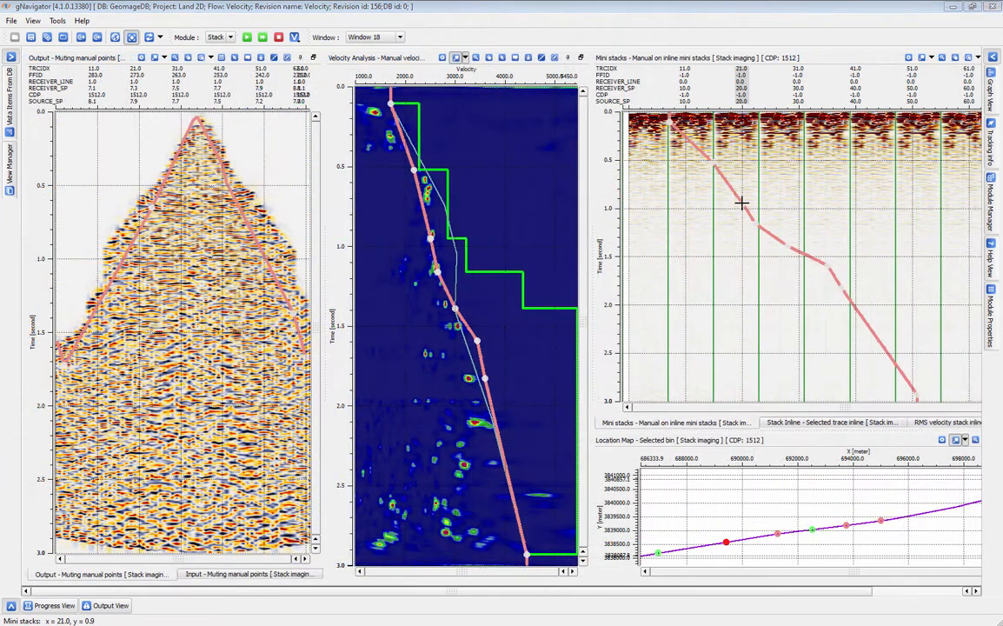
- Try editing the velocity picks around 1 s on the mini stacks and undo the last change
drag(743, 203, 773, 217)
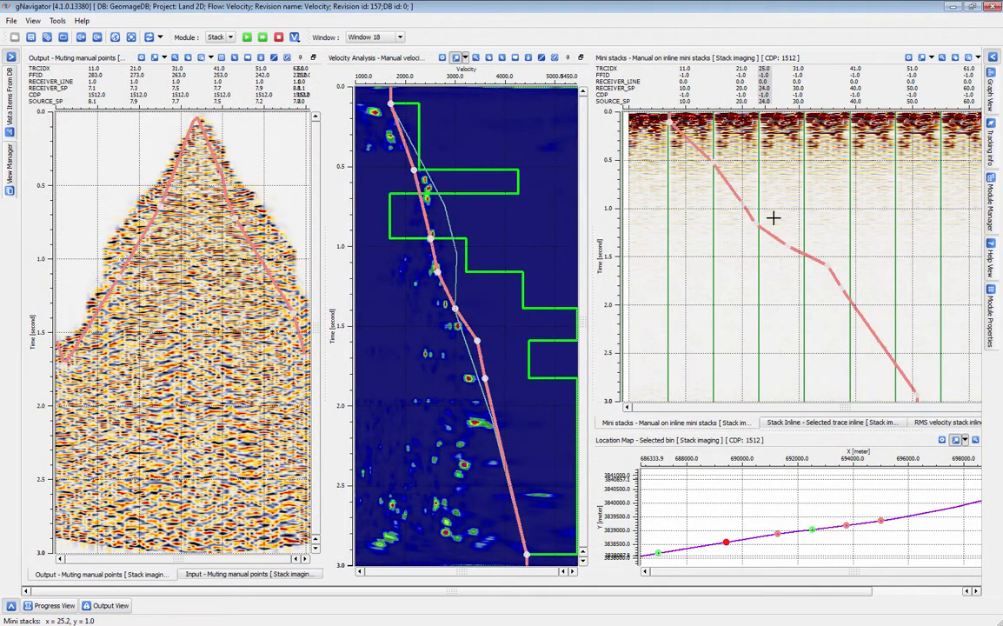
click(777, 219)
right_click(801, 219)
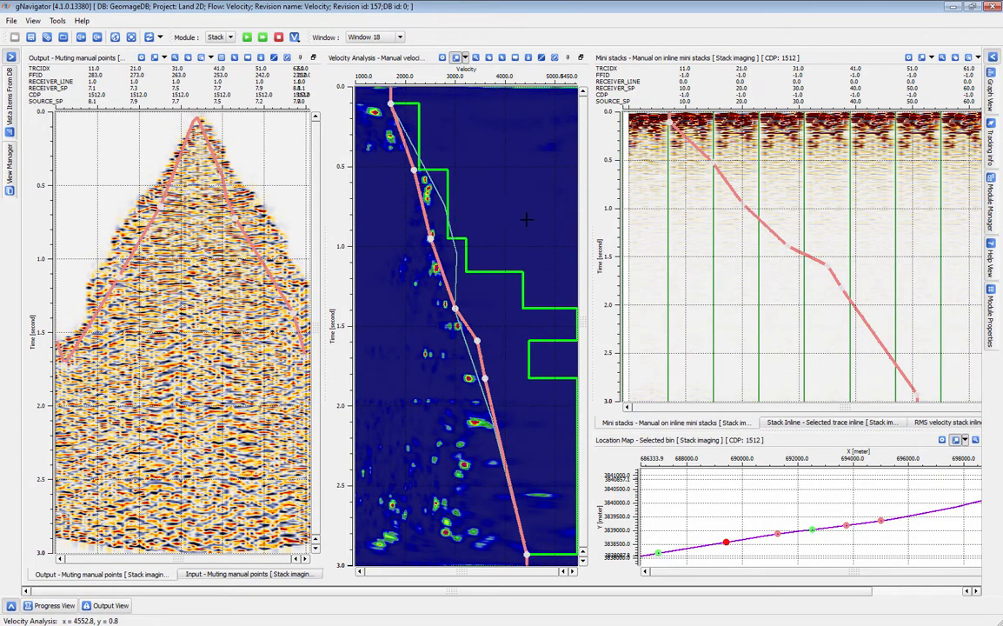
key(ctrl+z)
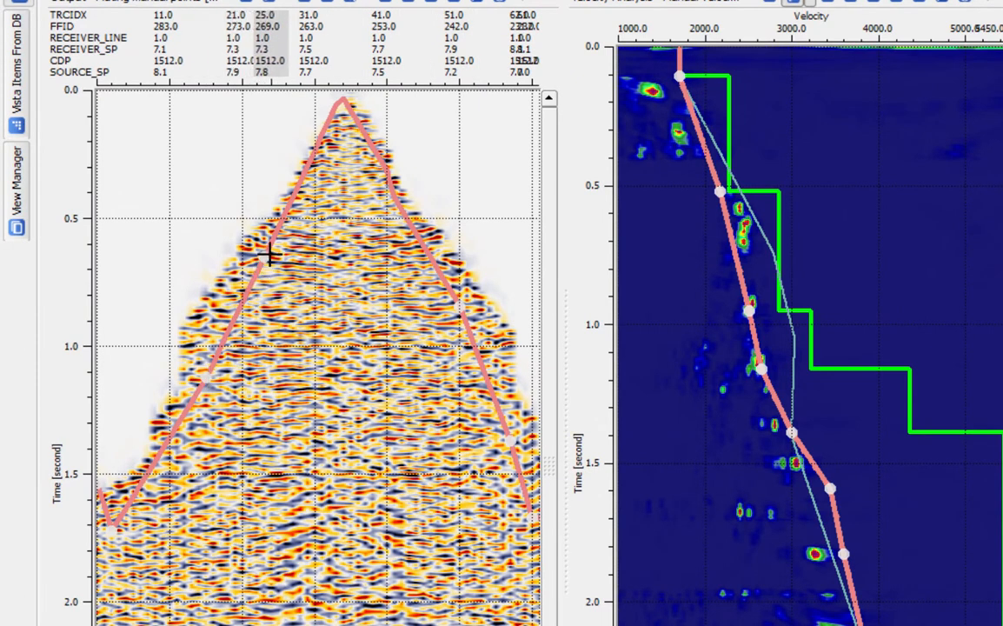
- Add mute points at about 0.65 s and 0.7 s on the two flanks of the output gather at CDP 1512
click(278, 255)
click(407, 271)
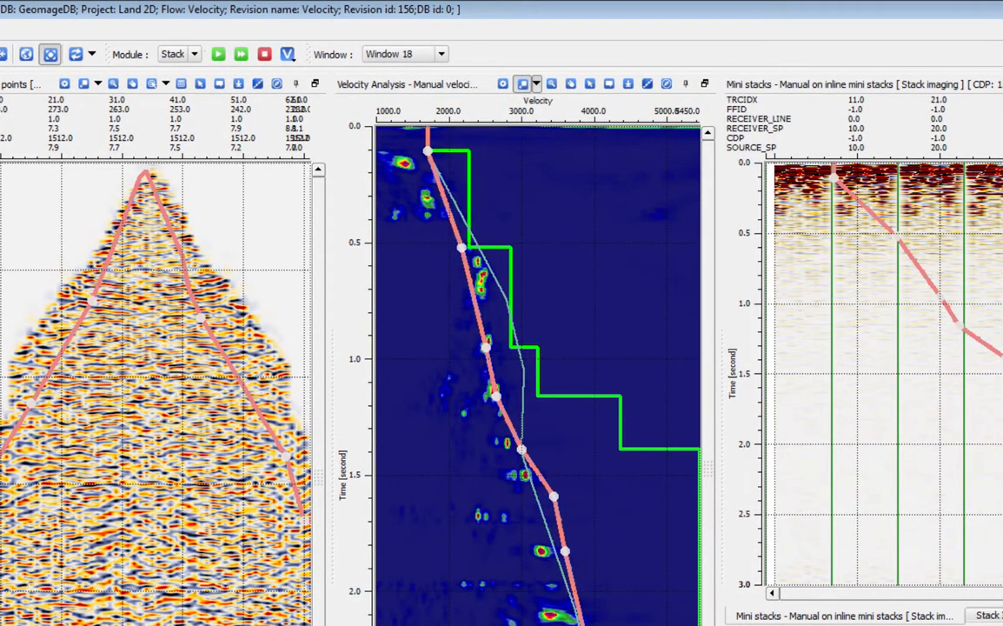
- Insert a Band-pass filter module at the start of the After NMO sub-sequence and delete it again
key(alt+Tab)
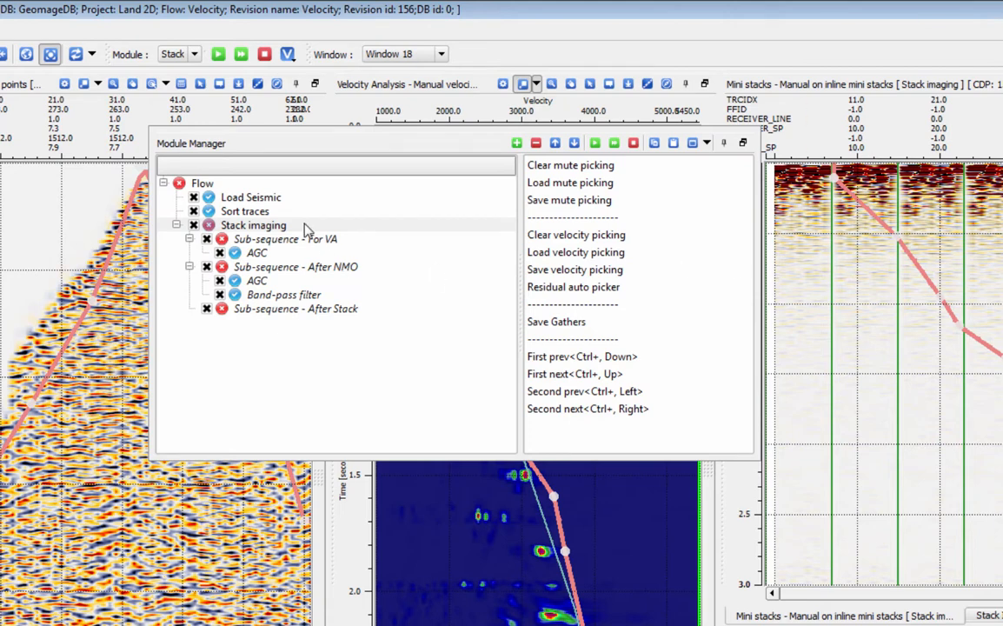
click(301, 270)
key(space)
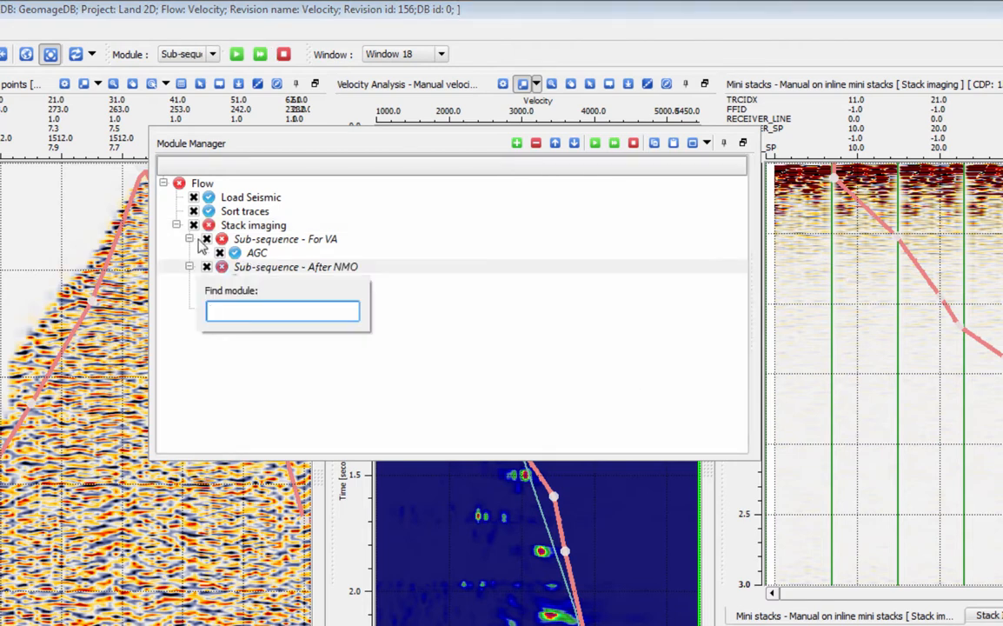
text(fil)
key(Down)
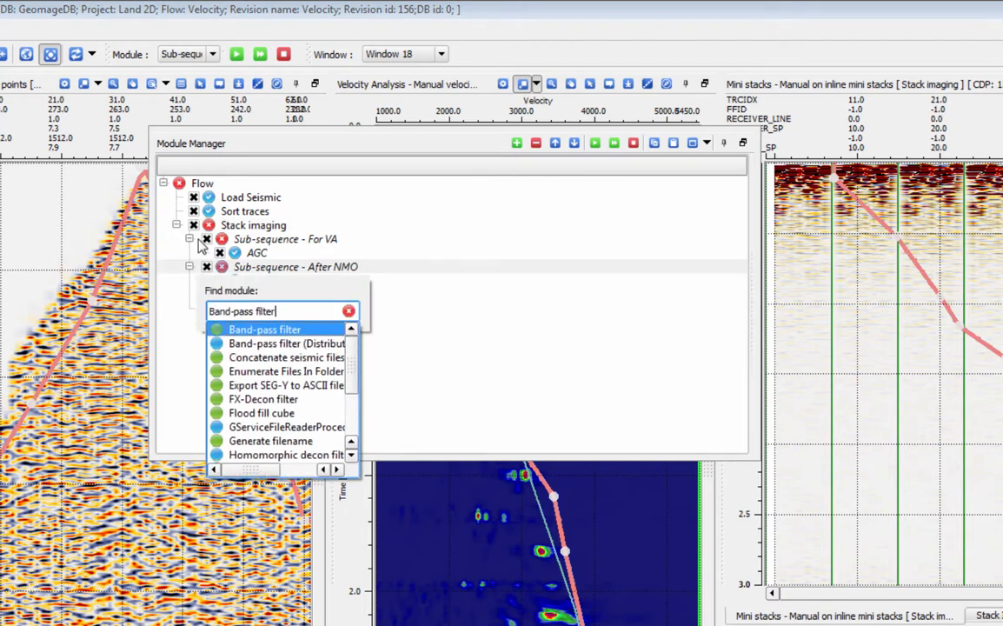
key(Return)
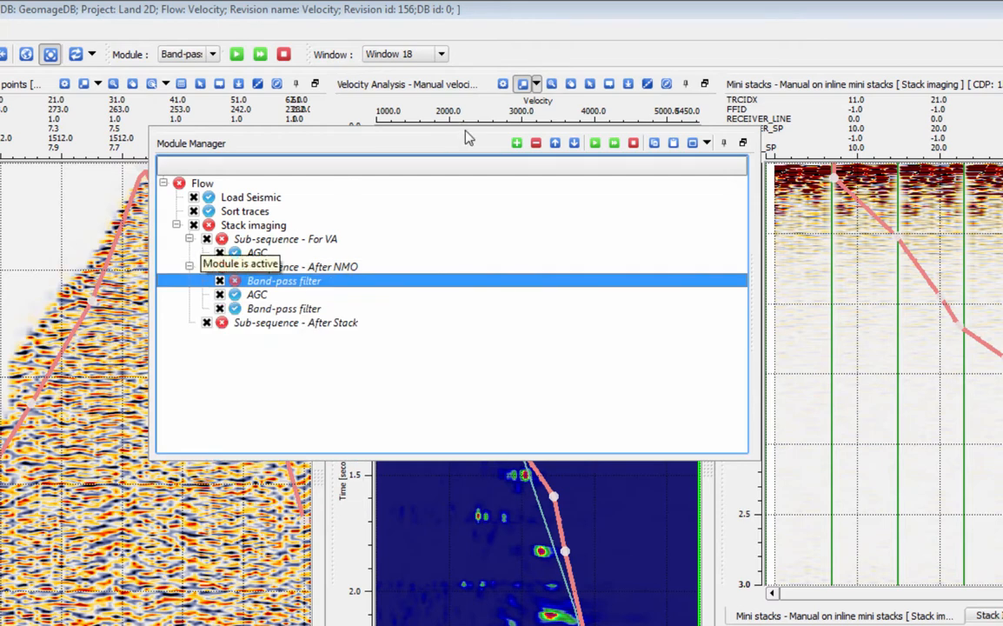
click(536, 142)
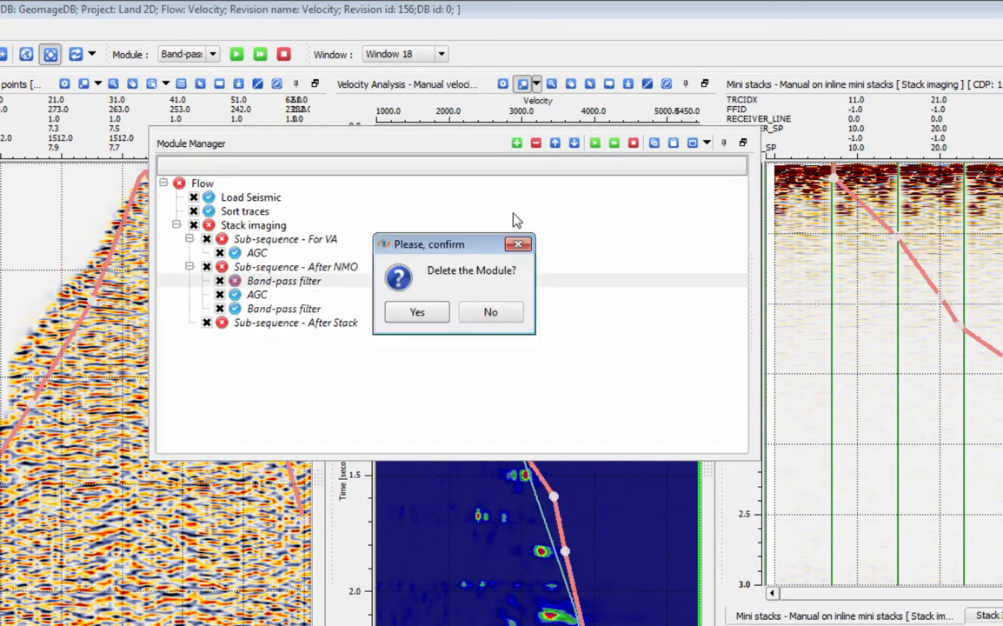
click(415, 313)
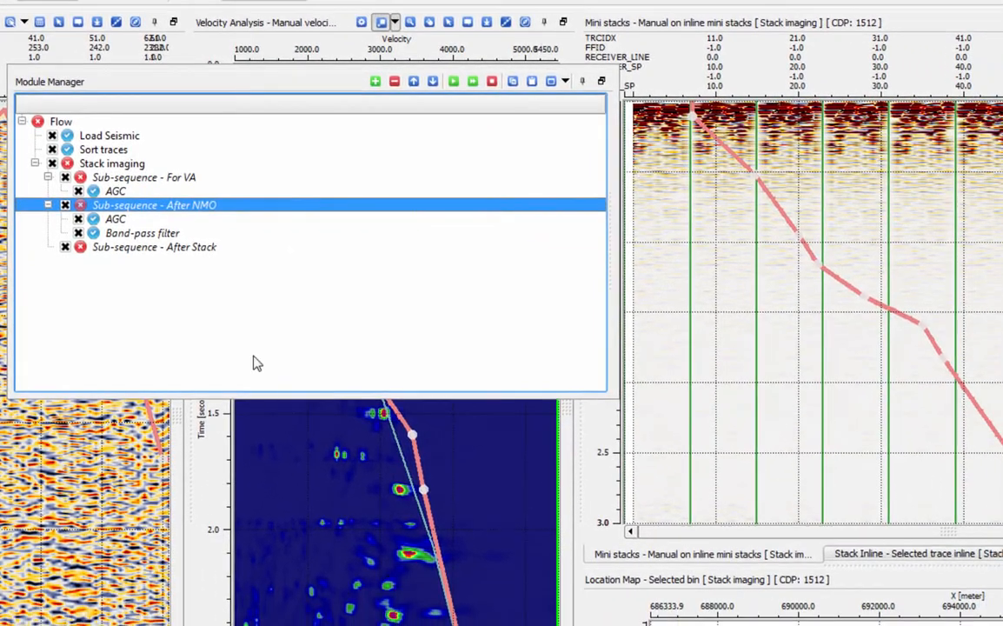
- Select the After Stack sub-sequence and display the inline stack section
click(185, 247)
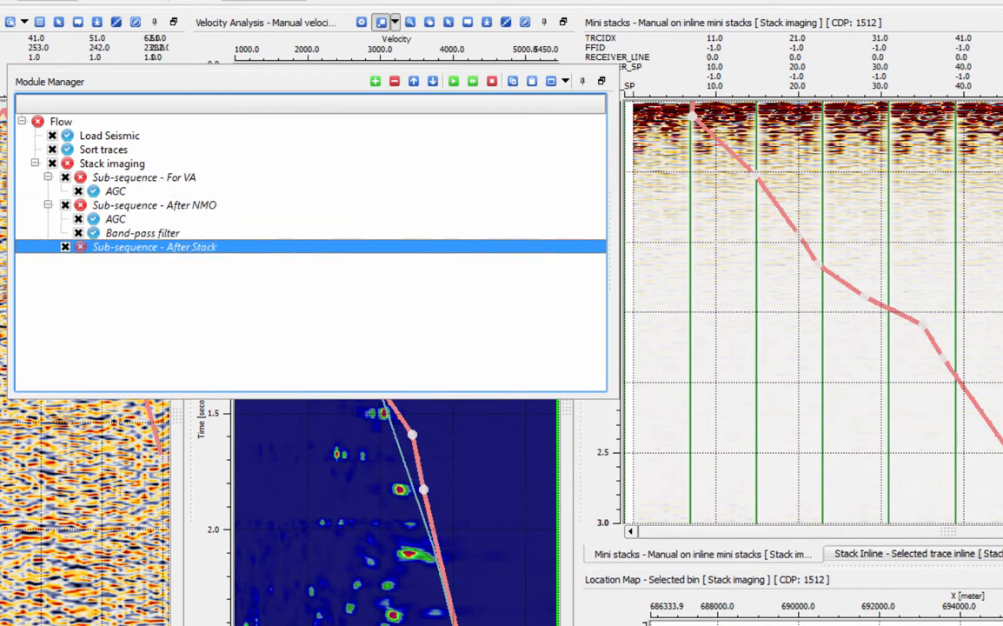
click(999, 560)
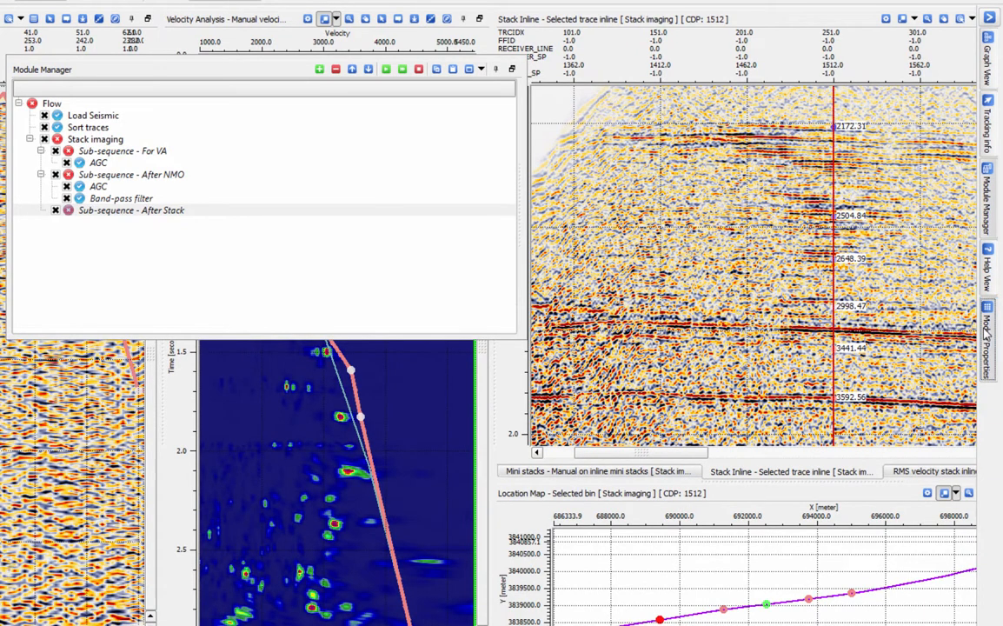
- Save the Stack imaging module's velocity picking item to the database under the name "velocity picks n"
click(986, 328)
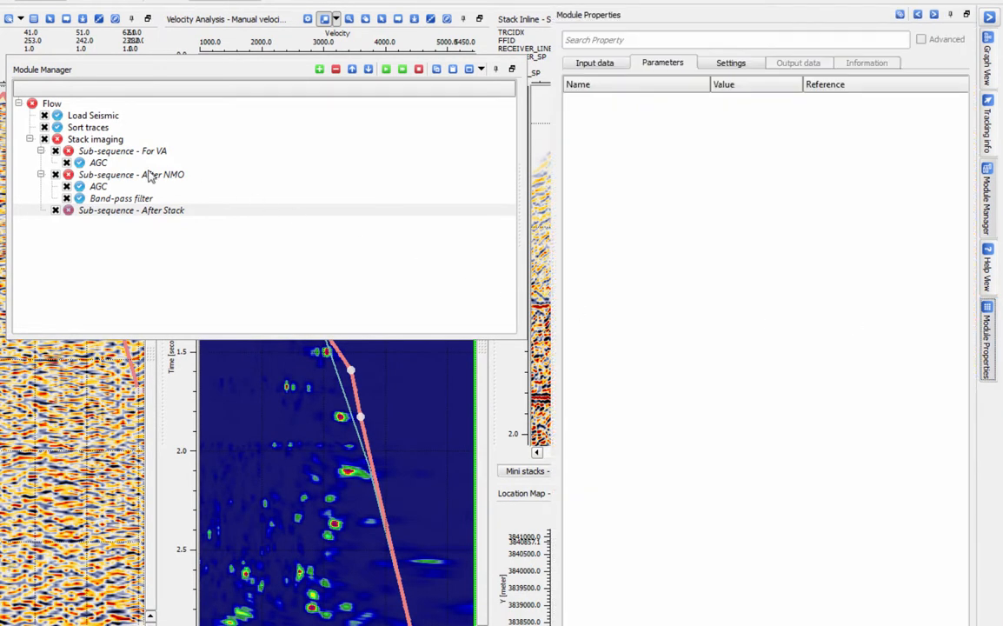
click(100, 141)
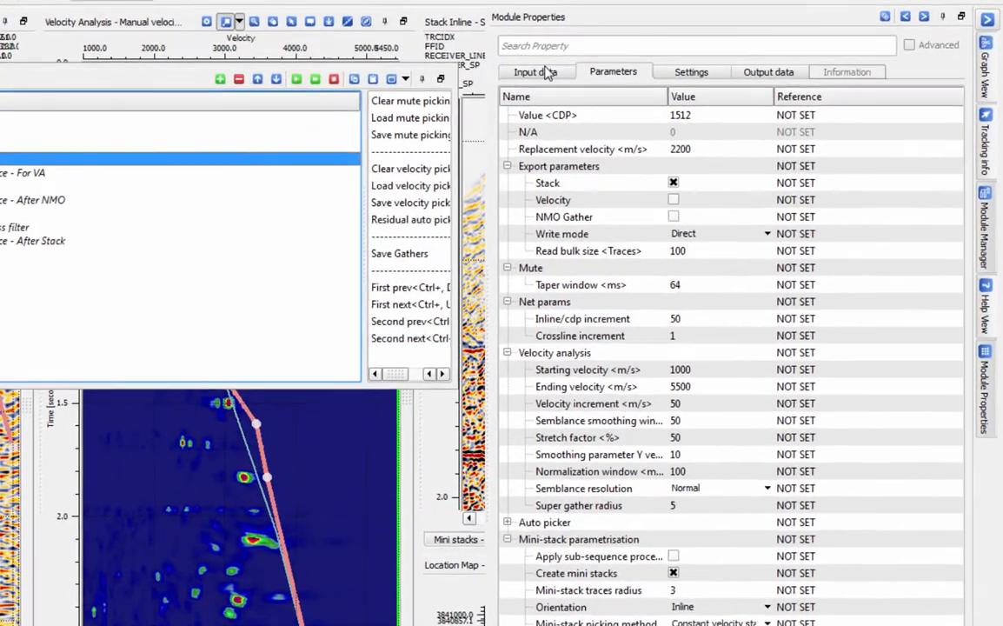
click(595, 62)
right_click(512, 201)
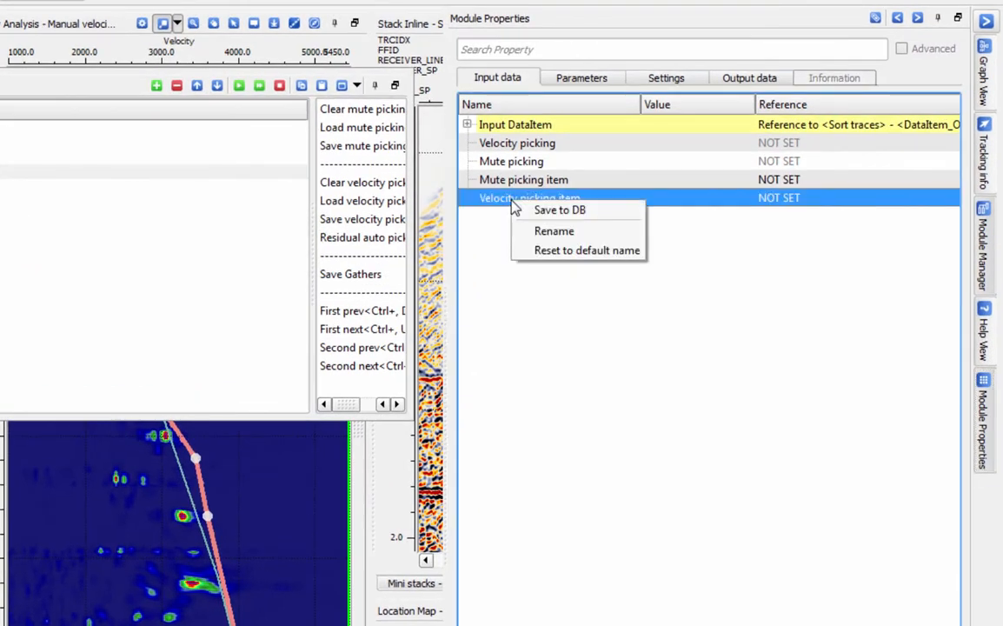
click(589, 213)
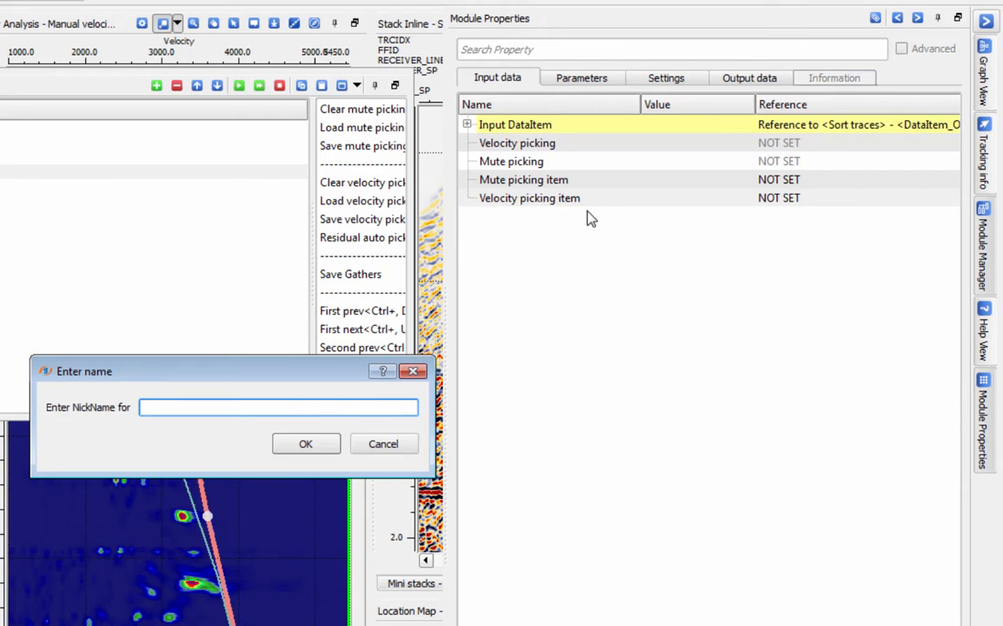
text(velocity picks n)
key(Return)
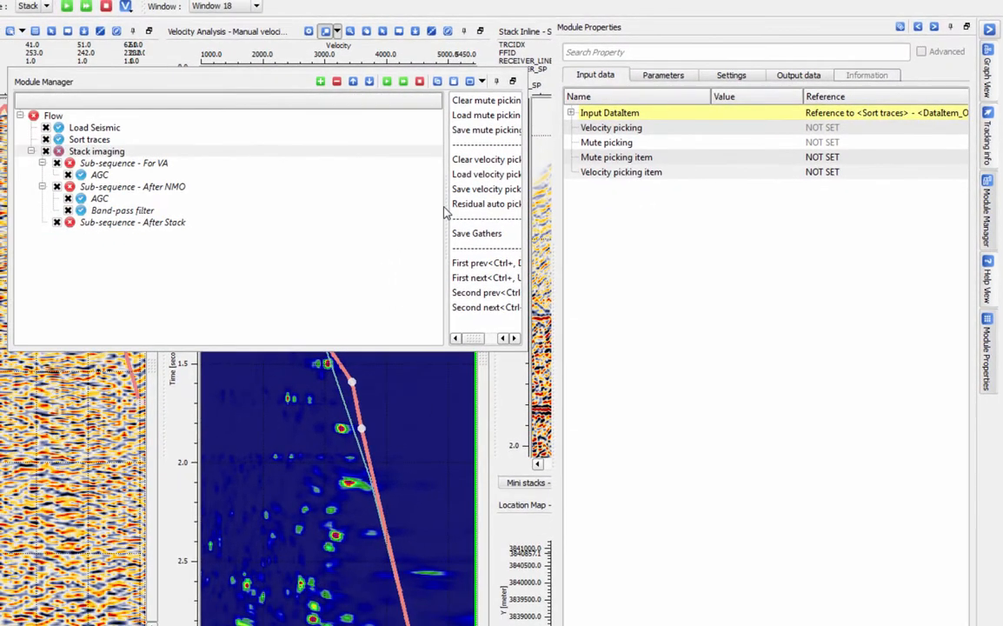
- Save the Stack imaging module's velocity picking to file, overwriting the existing Land2DVelocity.corr
drag(442, 204, 337, 215)
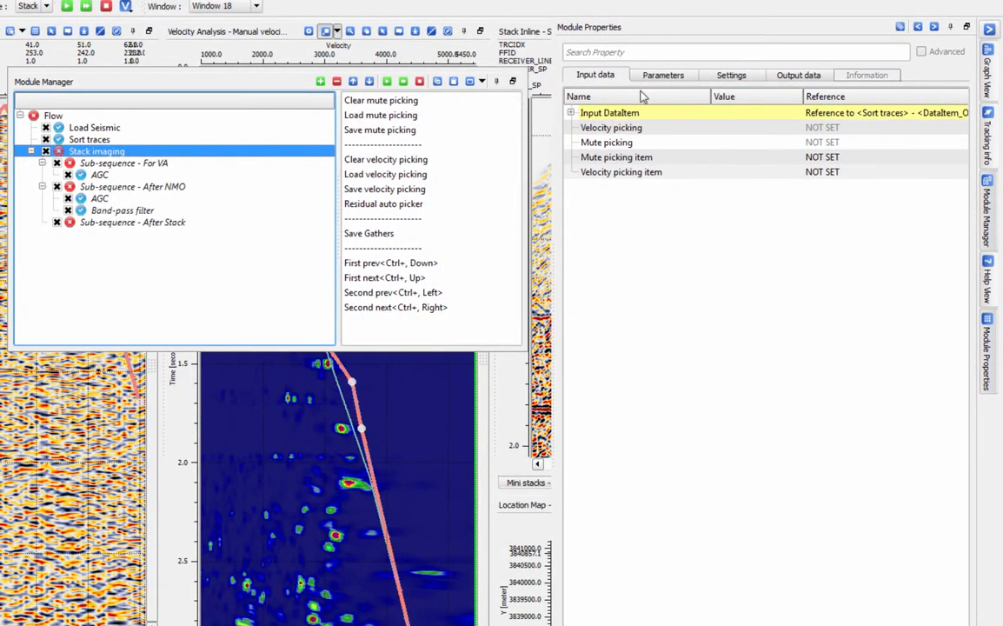
click(664, 76)
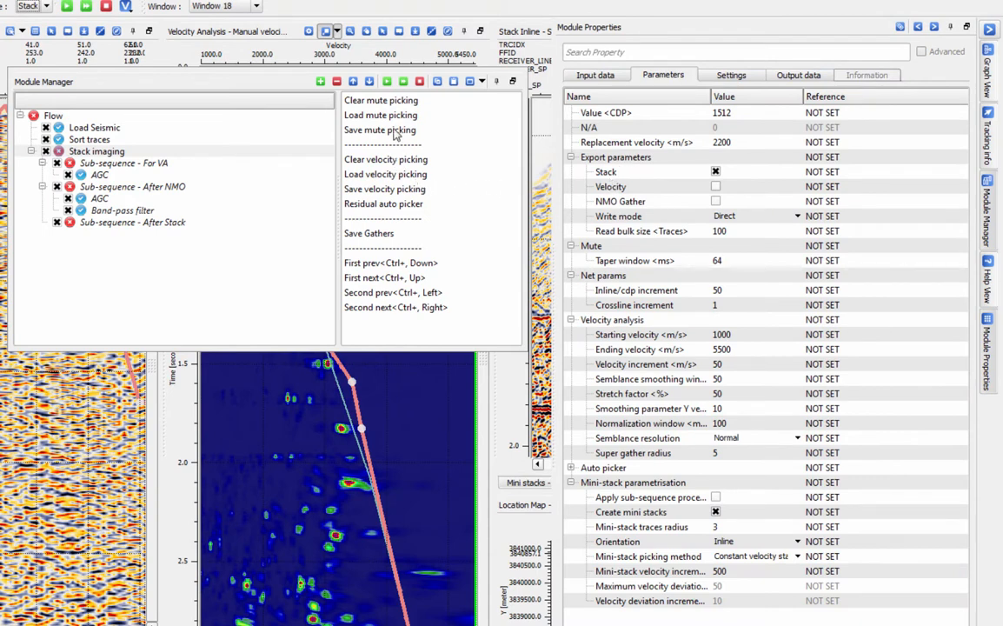
click(383, 191)
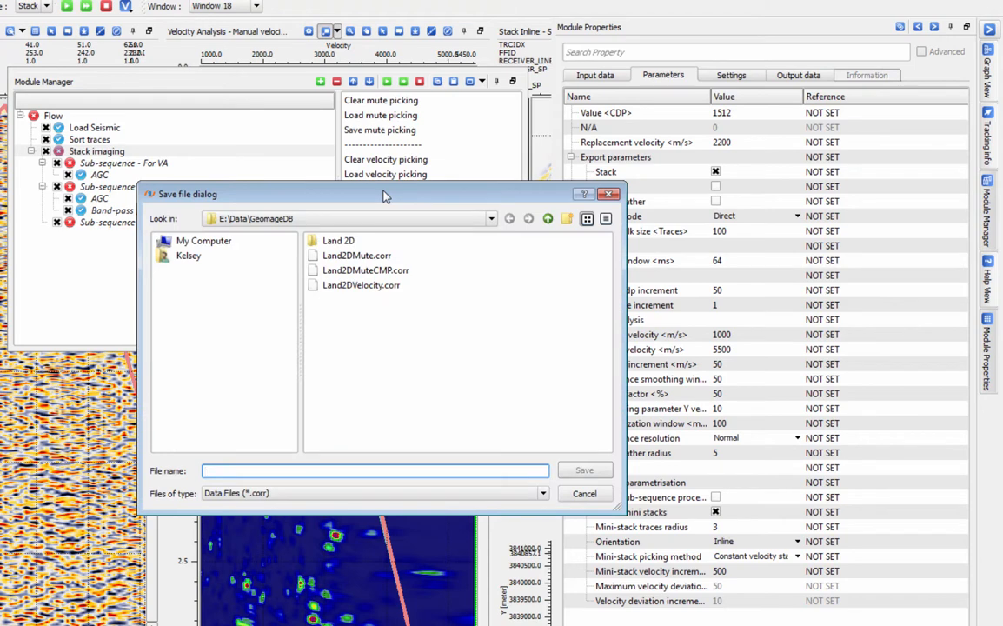
click(356, 285)
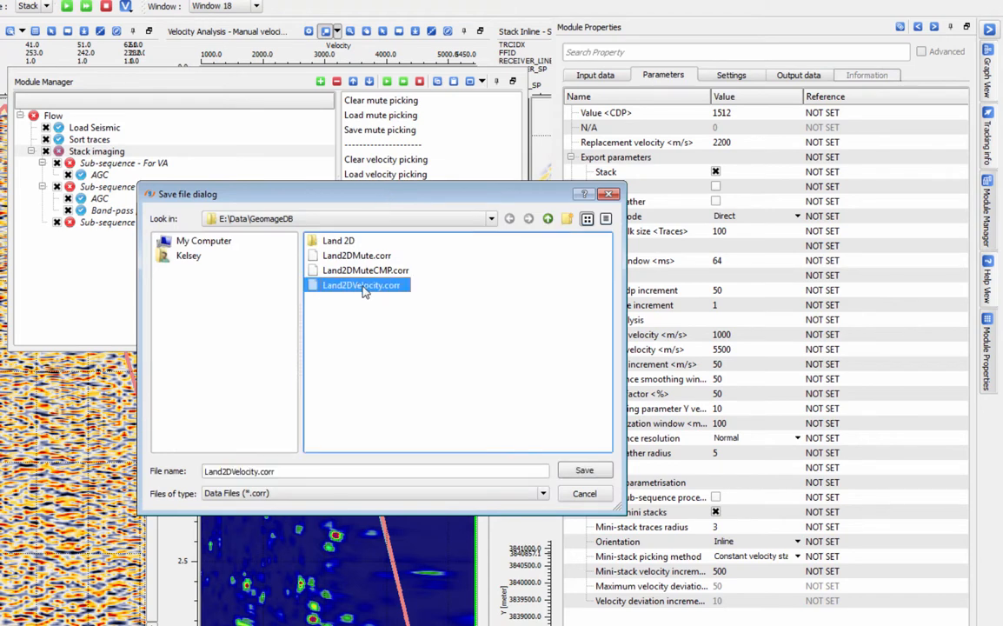
click(565, 472)
click(352, 377)
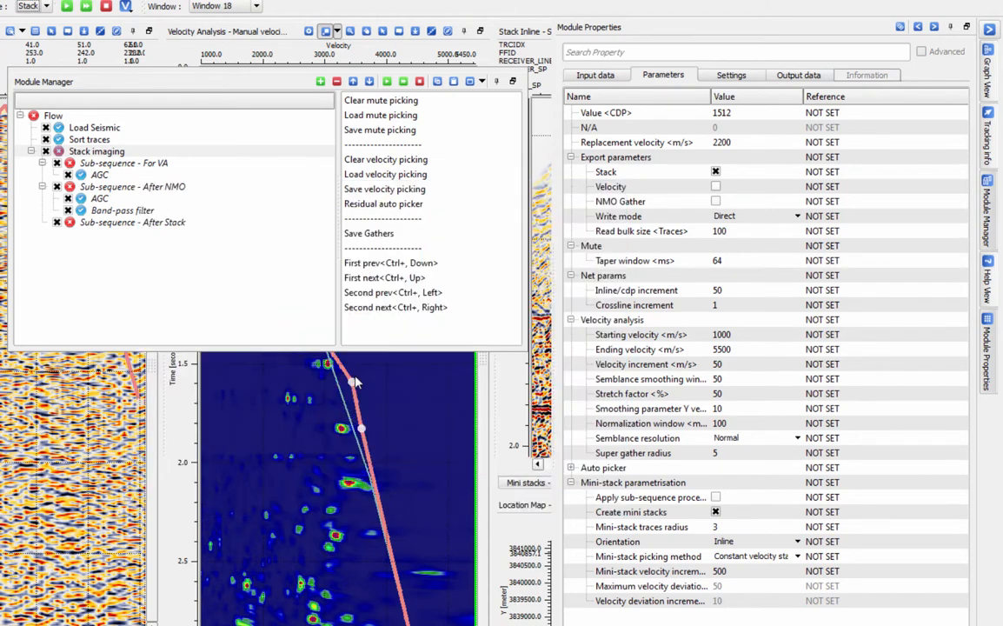
- Set the export parameters to Velocity instead of Stack, open the save dialog for the gathers and cancel it
click(714, 186)
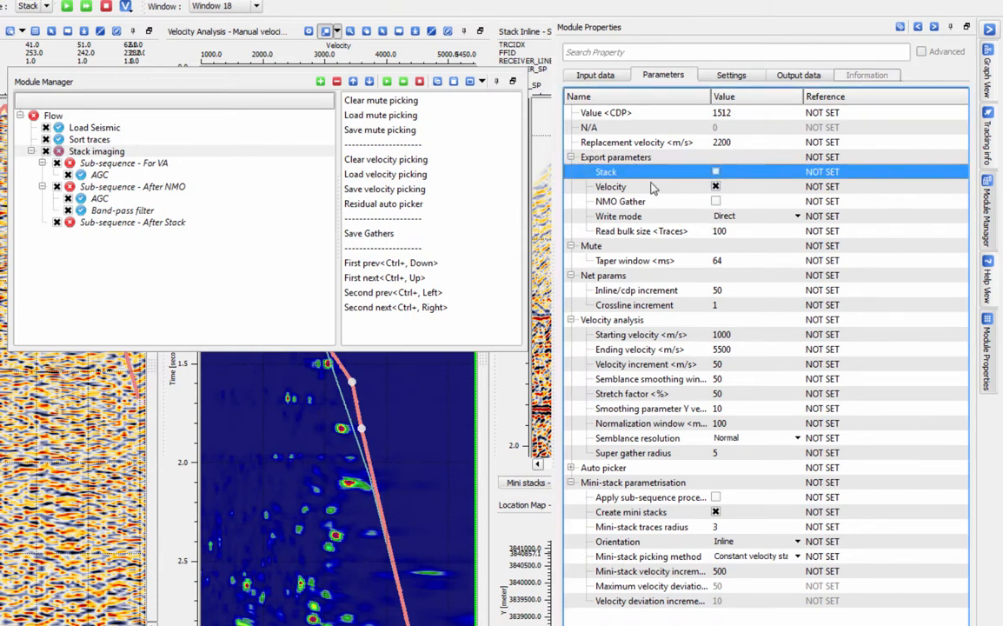
click(385, 235)
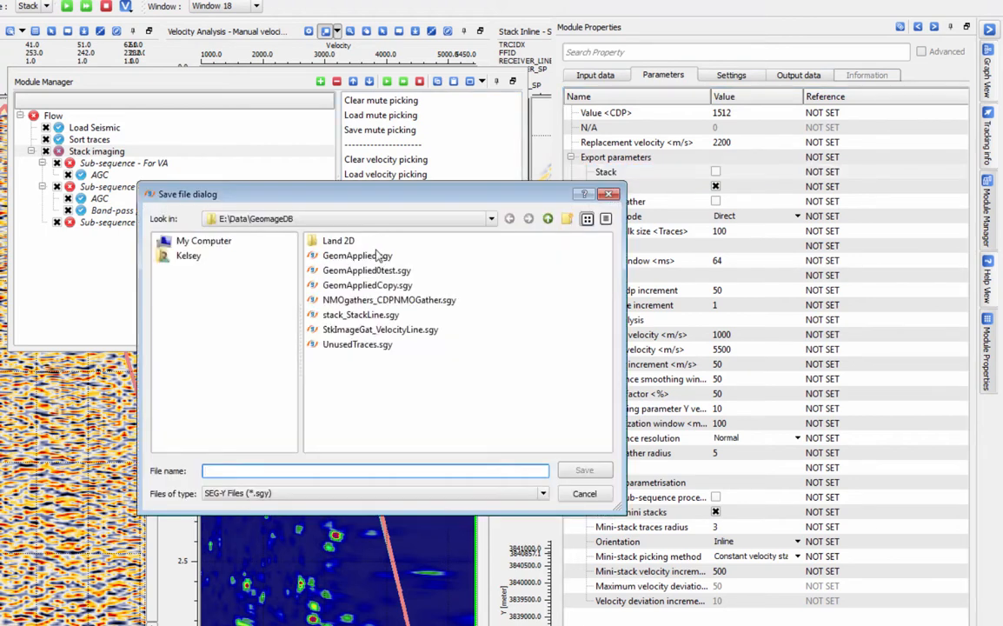
click(586, 494)
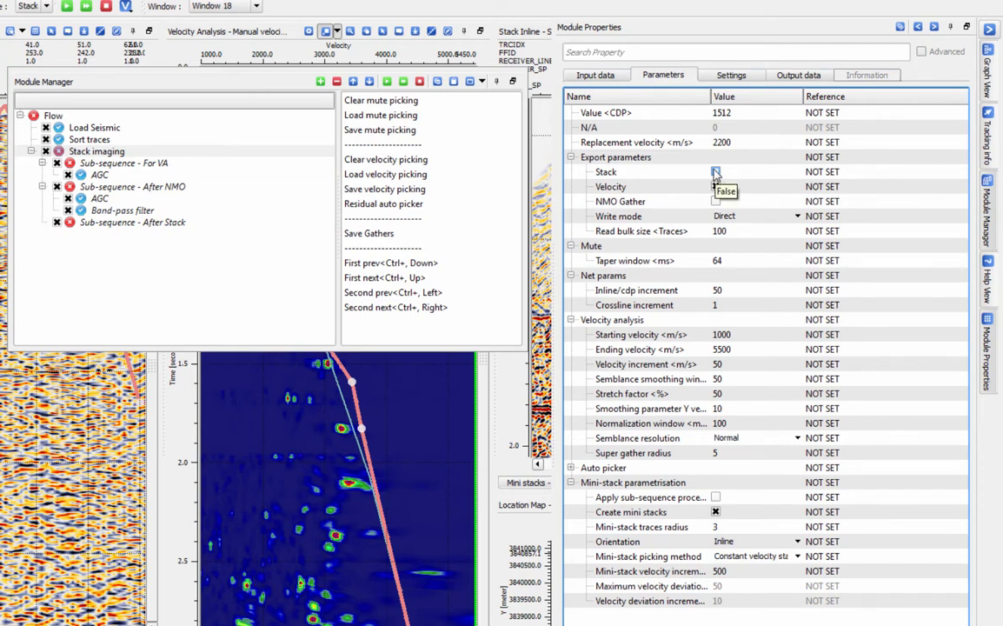
- Set the Stack imaging module's velocity picking item reference to the "velocity picks n" item stored in the database
click(88, 114)
click(98, 128)
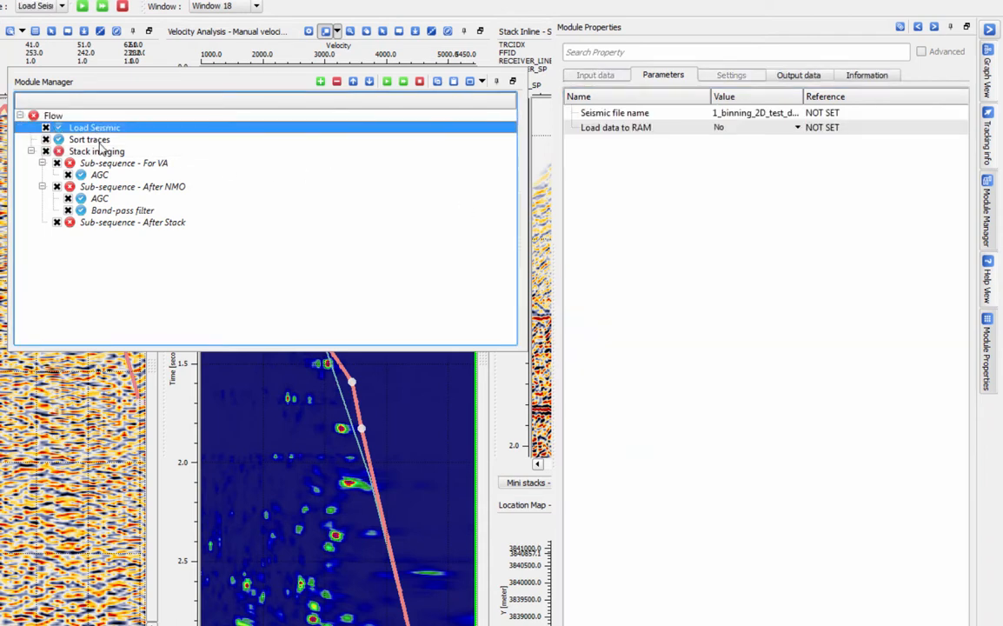
click(97, 151)
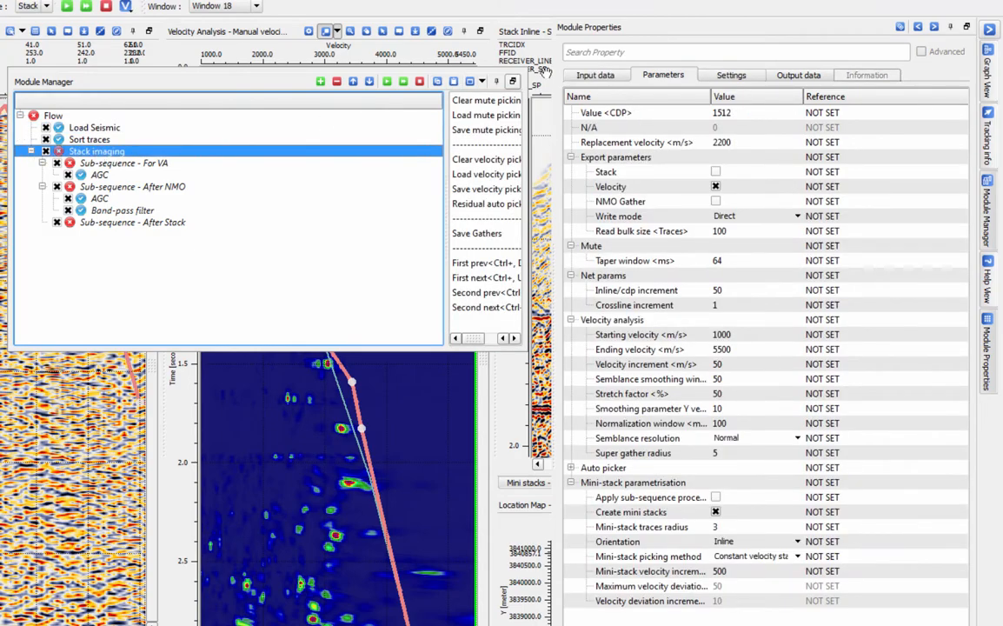
click(586, 77)
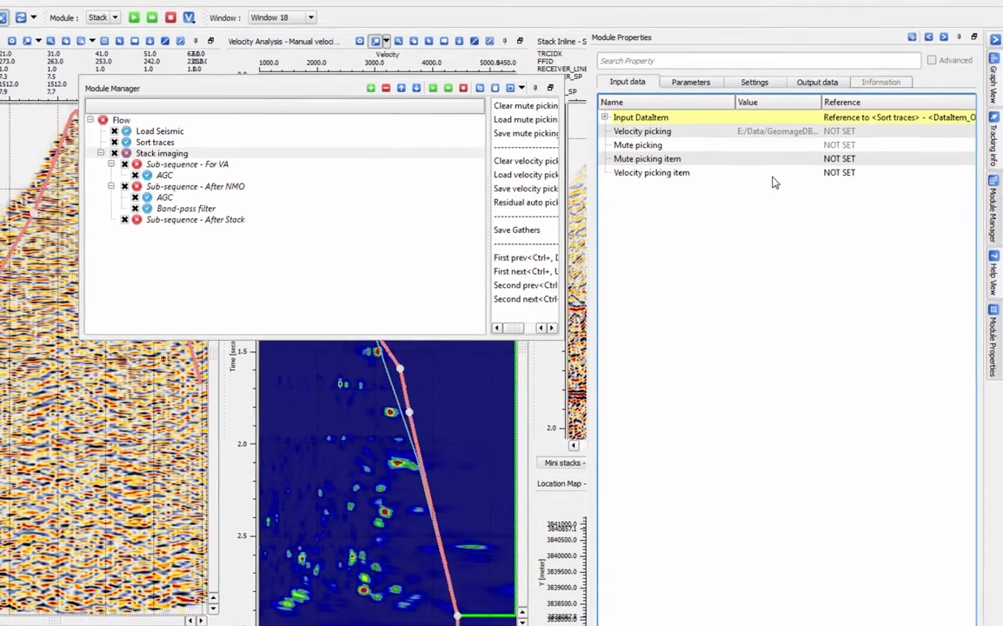
double_click(837, 173)
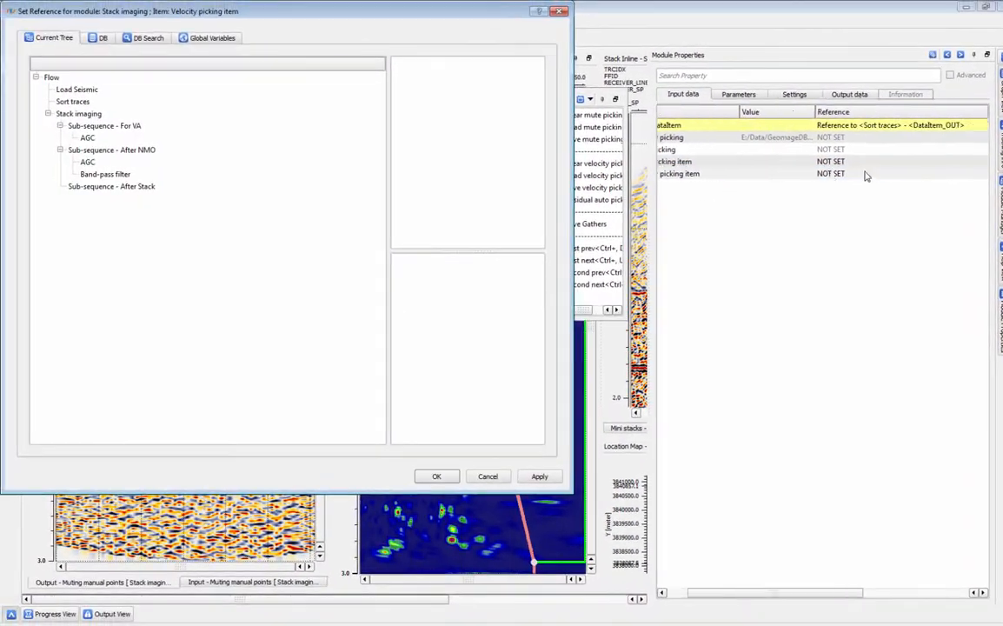
click(149, 40)
click(63, 109)
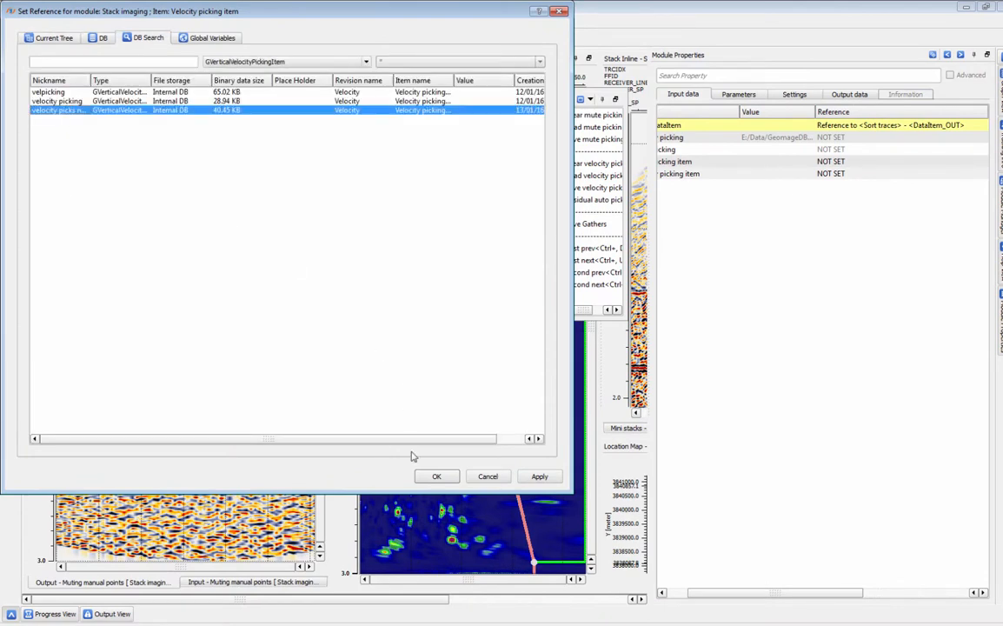
click(435, 476)
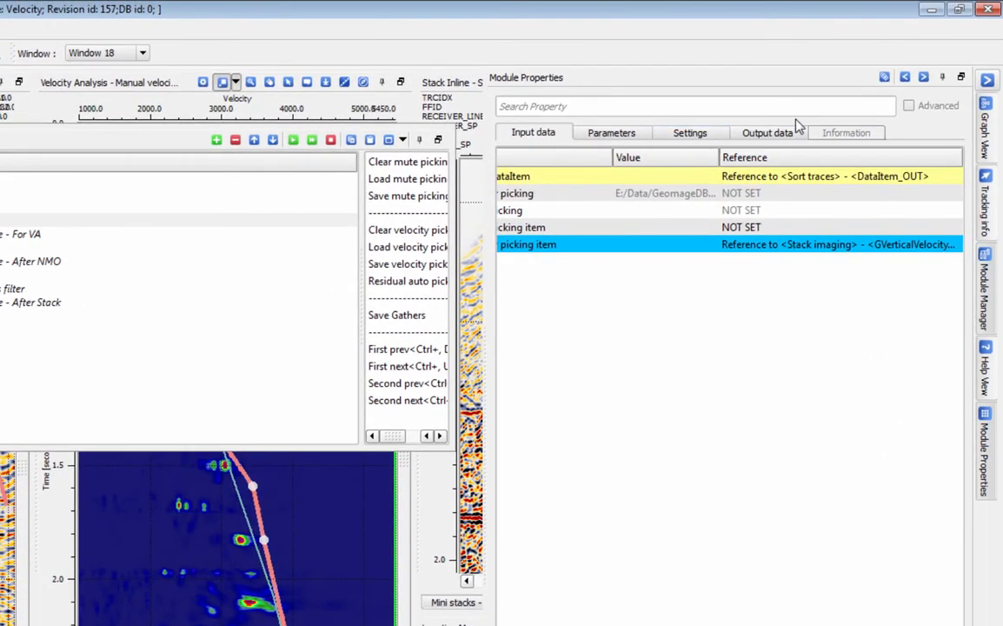
- Set the export parameters to Stack instead of Velocity and start saving the gathers as a SEG-Y file
click(763, 132)
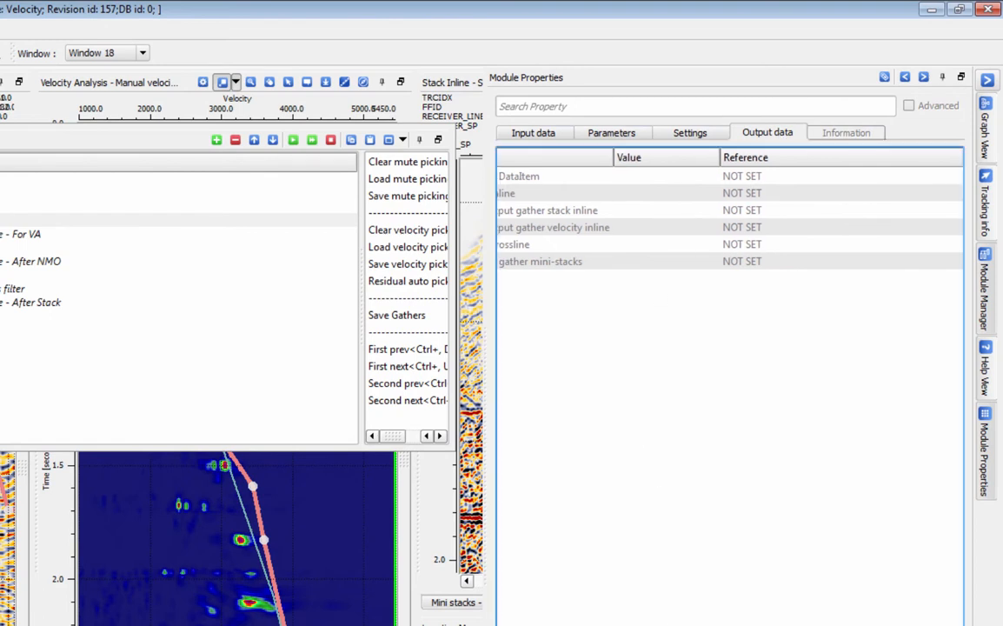
right_click(569, 215)
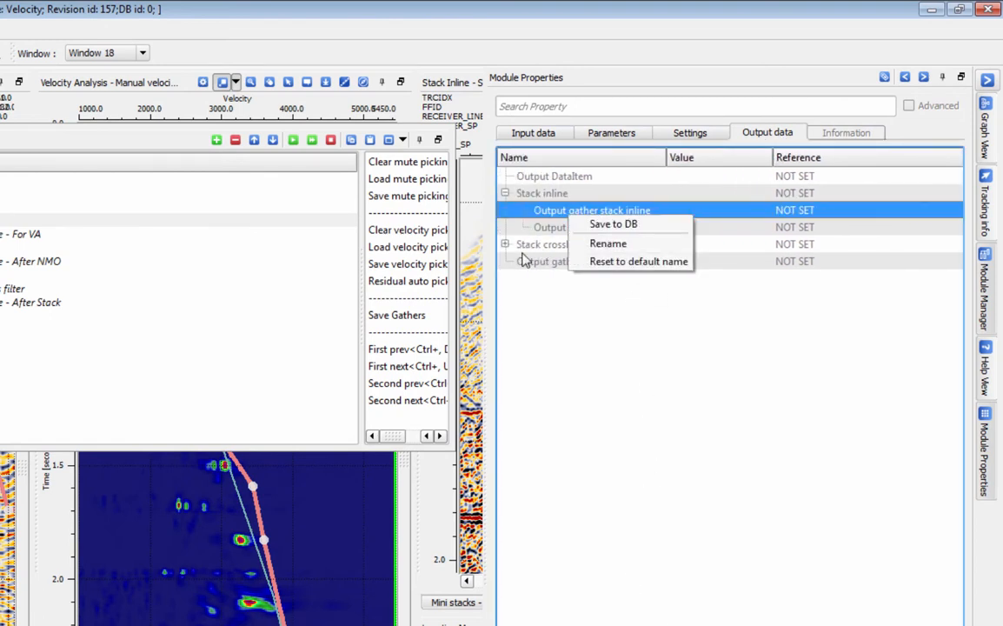
click(596, 134)
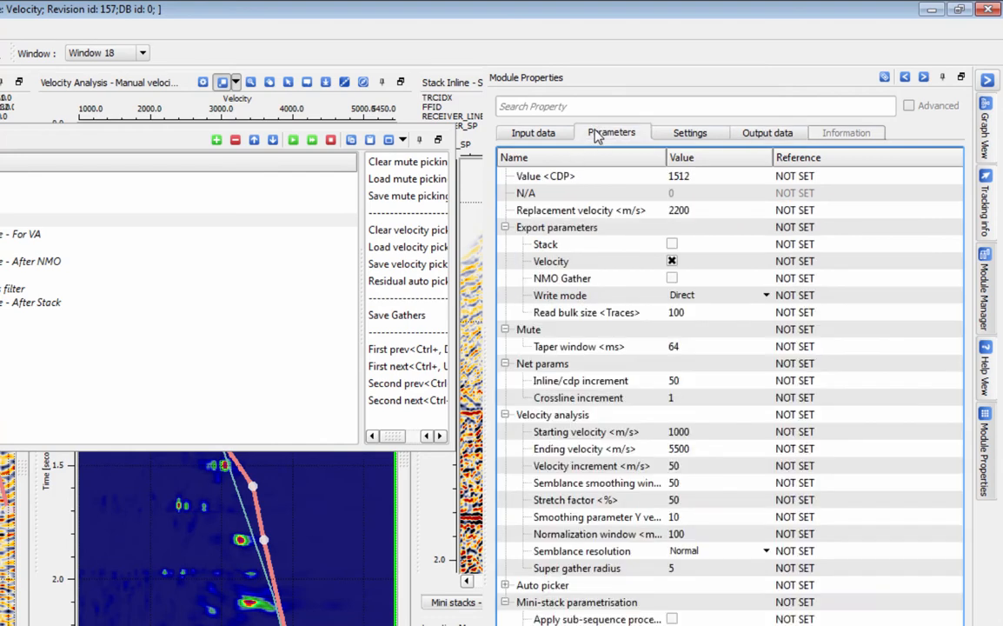
click(672, 244)
click(672, 260)
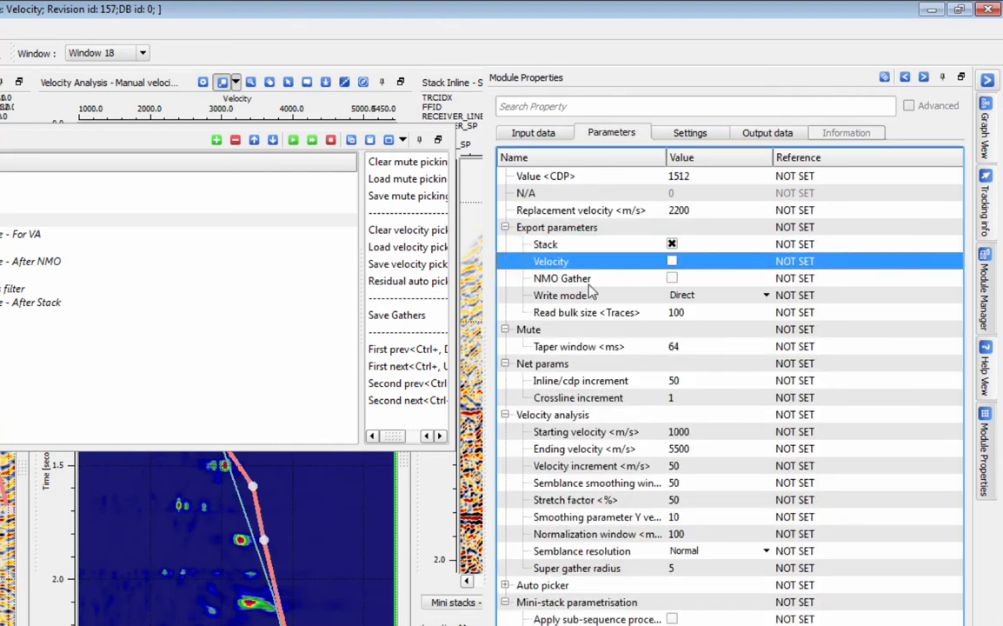
click(405, 315)
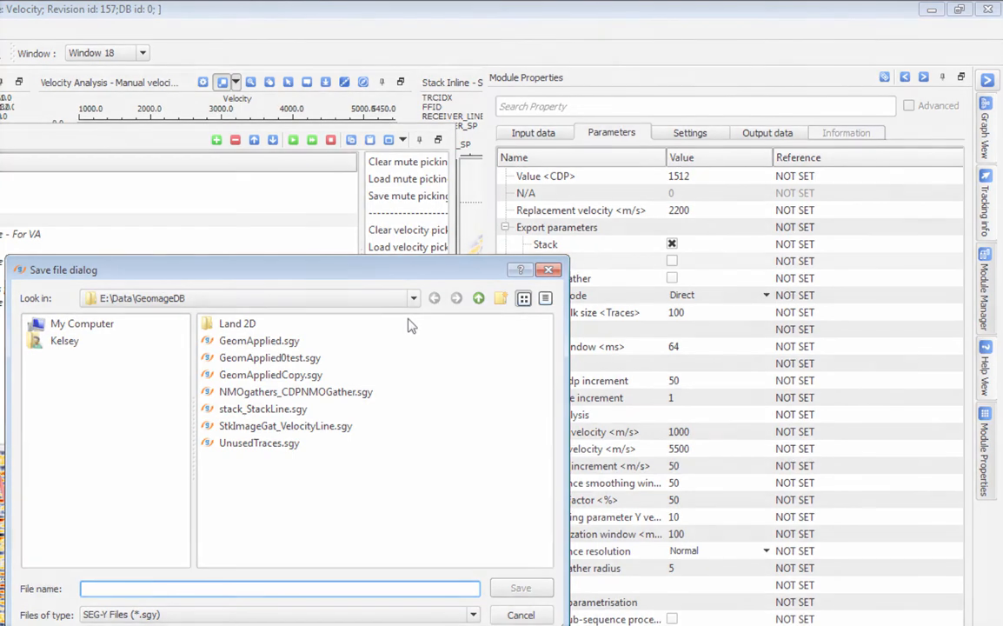